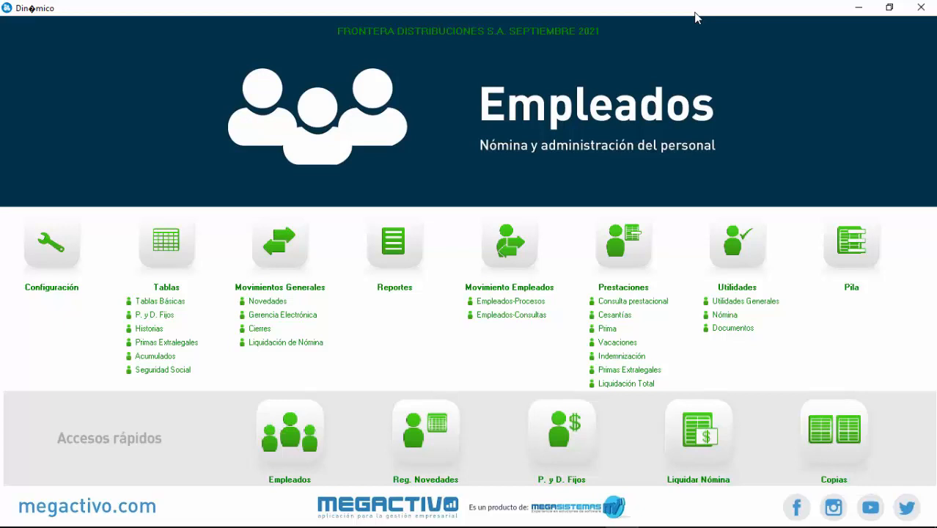
Look over the Megactivo web payroll dashboard, and check the desktop payroll program's company and period configuration.
{"action": "key", "text": "alt+Tab"}
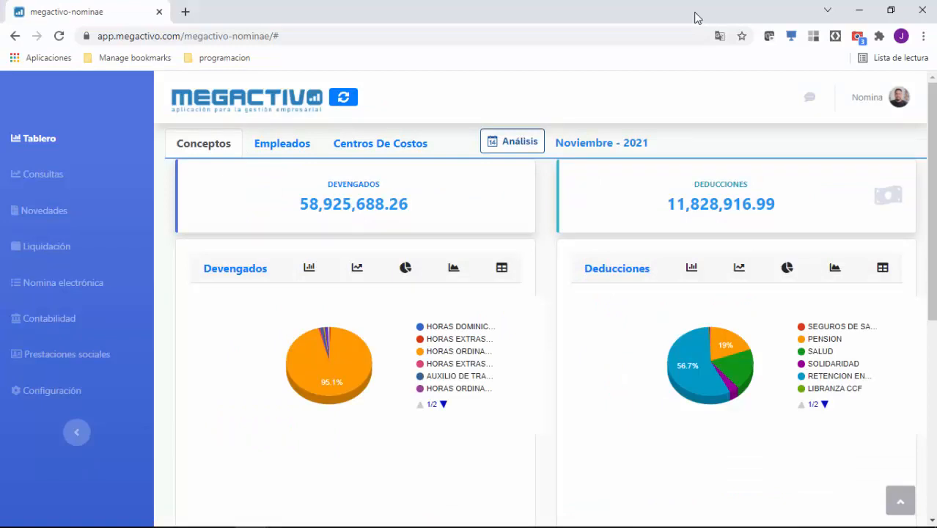
{"action": "key", "text": "alt+Tab"}
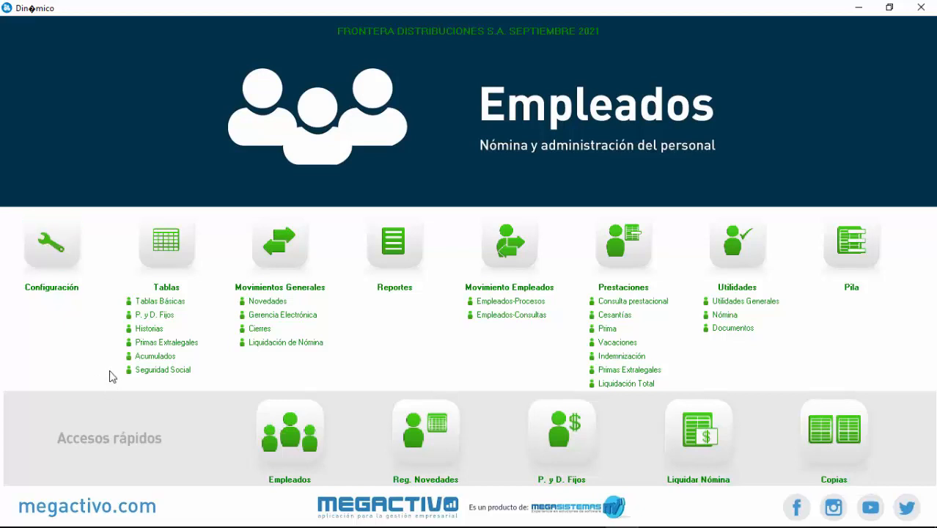
{"action": "left_click", "coordinate": [64, 243]}
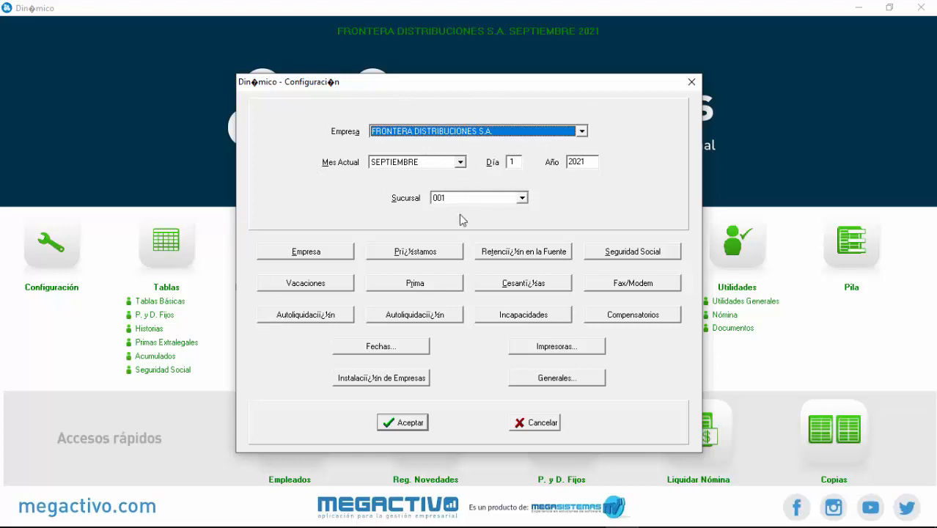
{"action": "left_click", "coordinate": [410, 423]}
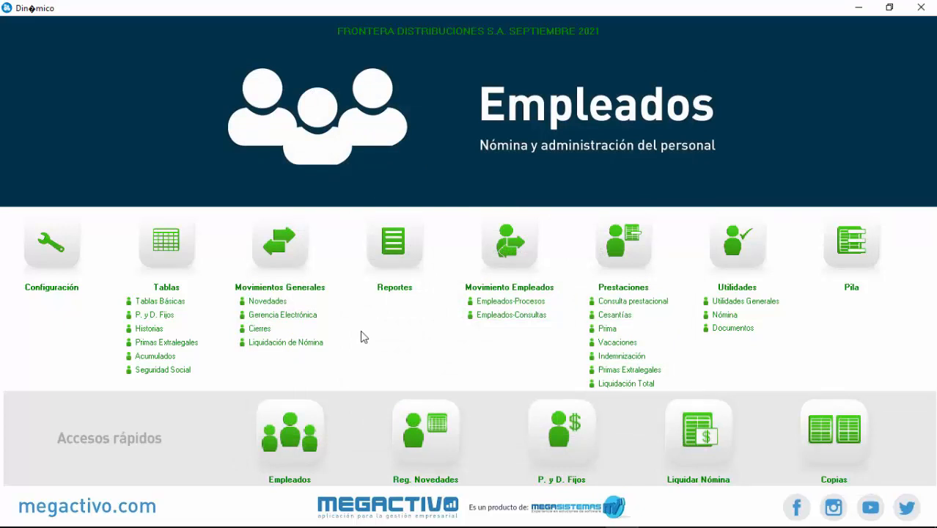
Run dinanube.exe from the Dinamico folder as administrator.
{"action": "left_click", "coordinate": [352, 515]}
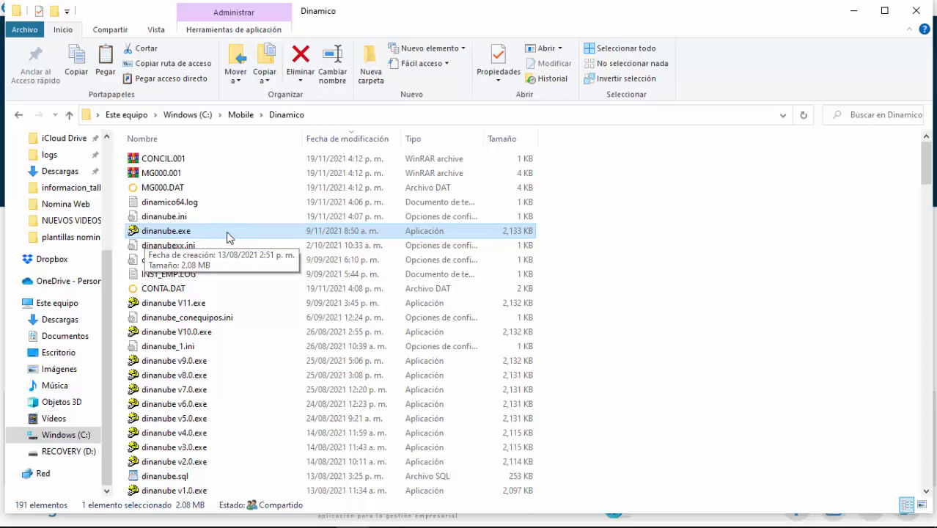
{"action": "right_click", "coordinate": [189, 234]}
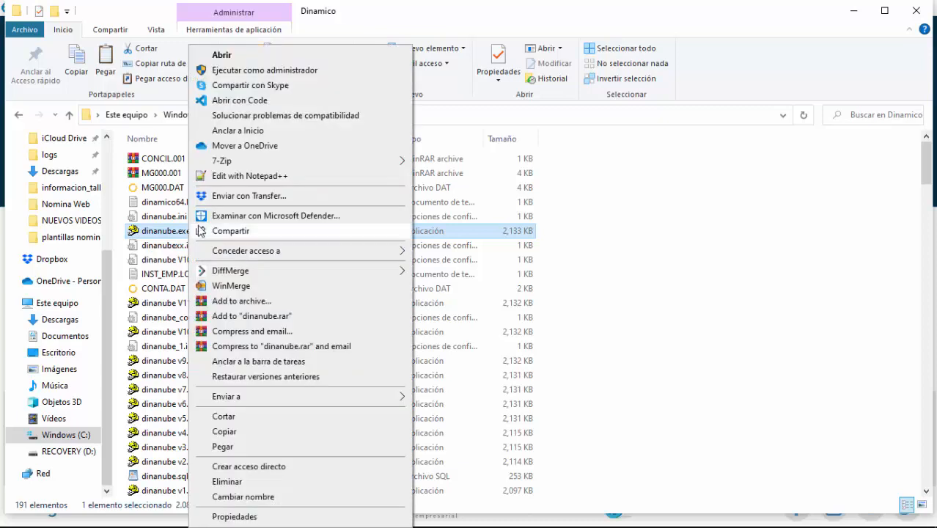
{"action": "left_click", "coordinate": [249, 71]}
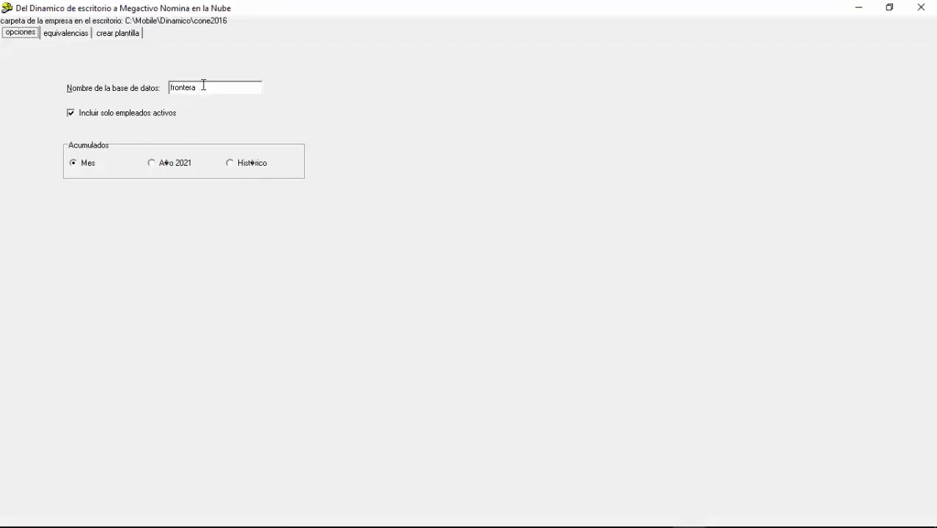
Try turning the active-employees-only filter off and on for the frontera database, and select the Mes option for accumulated data.
{"action": "left_click", "coordinate": [204, 86]}
{"action": "left_click_drag", "start_coordinate": [224, 88], "coordinate": [149, 88]}
{"action": "left_click", "coordinate": [69, 115]}
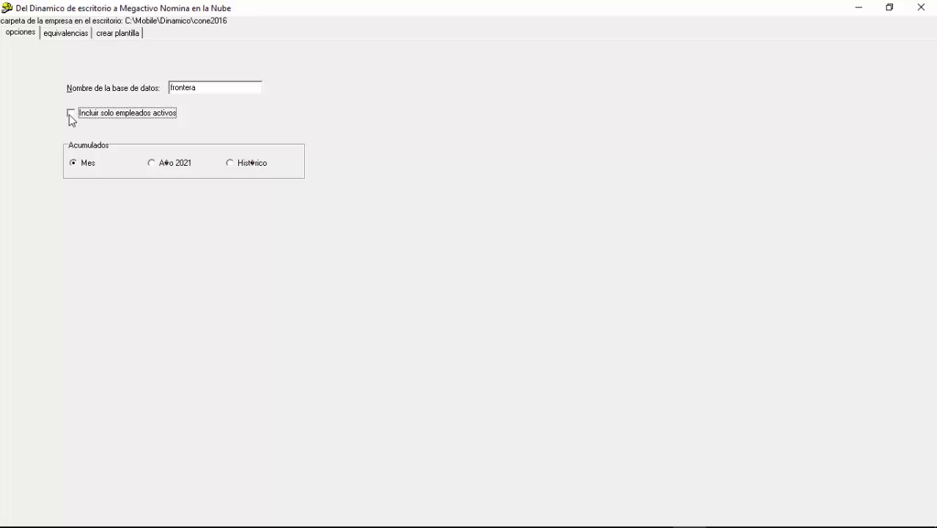
{"action": "left_click", "coordinate": [69, 115]}
{"action": "left_click", "coordinate": [73, 165]}
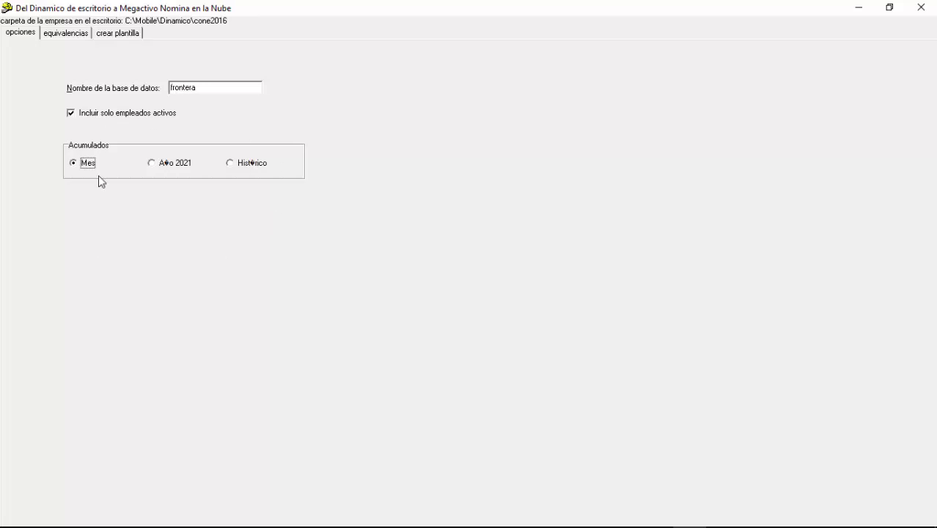
Try accumulated data for Año 2021 from Octubre to Noviembre, and try the Histórico option with its year.
{"action": "left_click", "coordinate": [151, 163]}
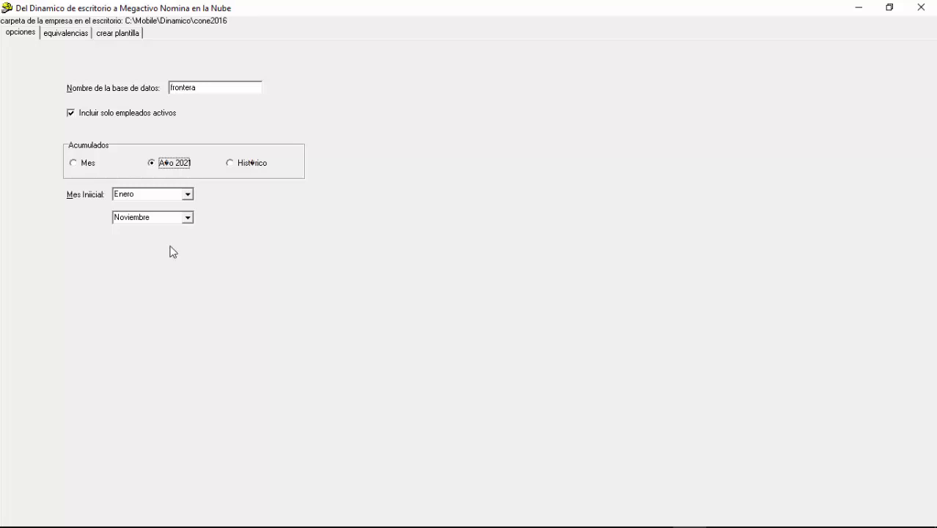
{"action": "left_click", "coordinate": [187, 196]}
{"action": "key", "text": "Escape"}
{"action": "left_click", "coordinate": [187, 194]}
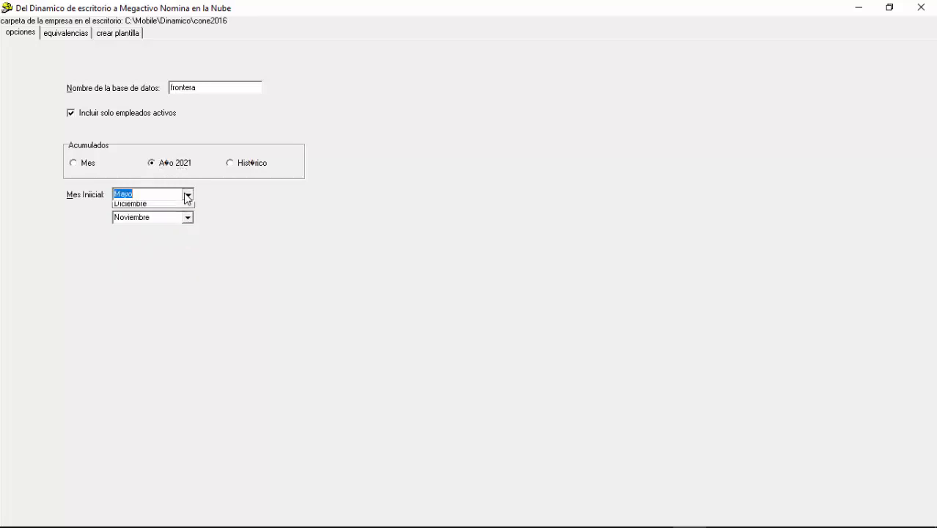
{"action": "left_click", "coordinate": [140, 251]}
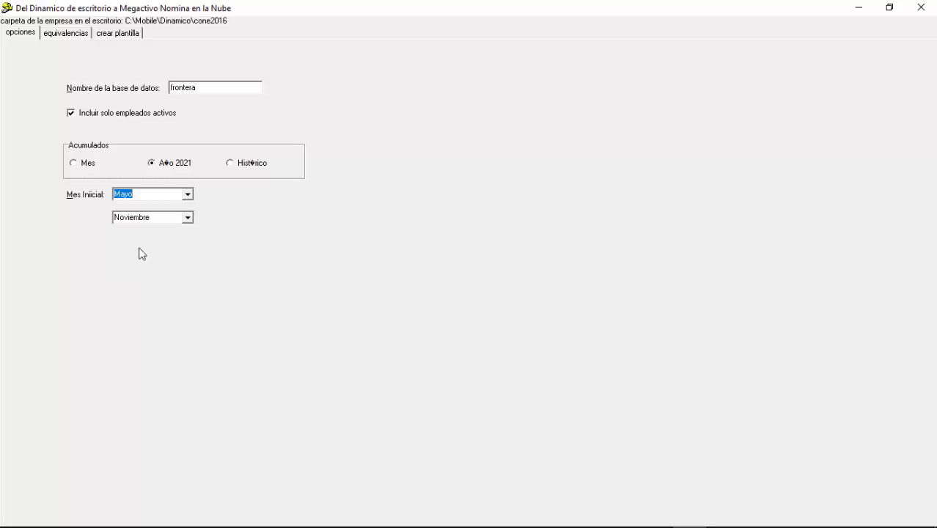
{"action": "left_click", "coordinate": [188, 217]}
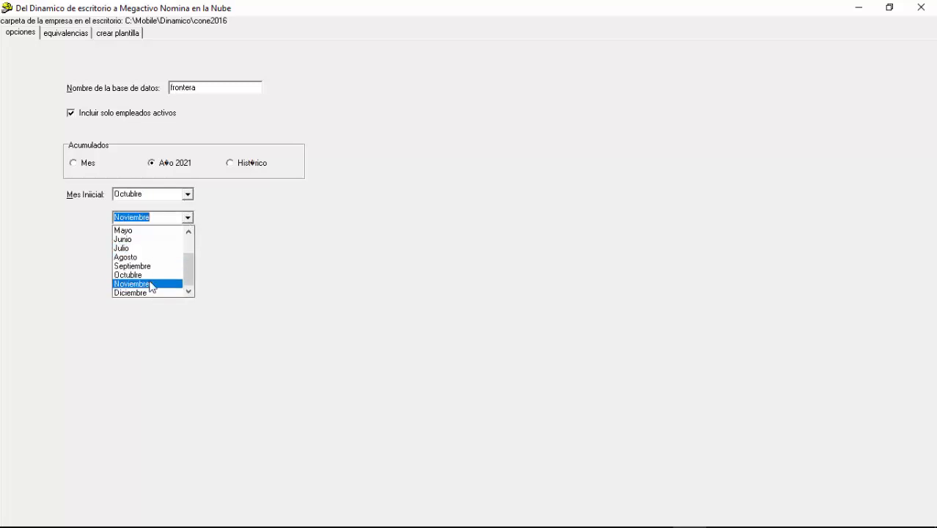
{"action": "left_click", "coordinate": [178, 285]}
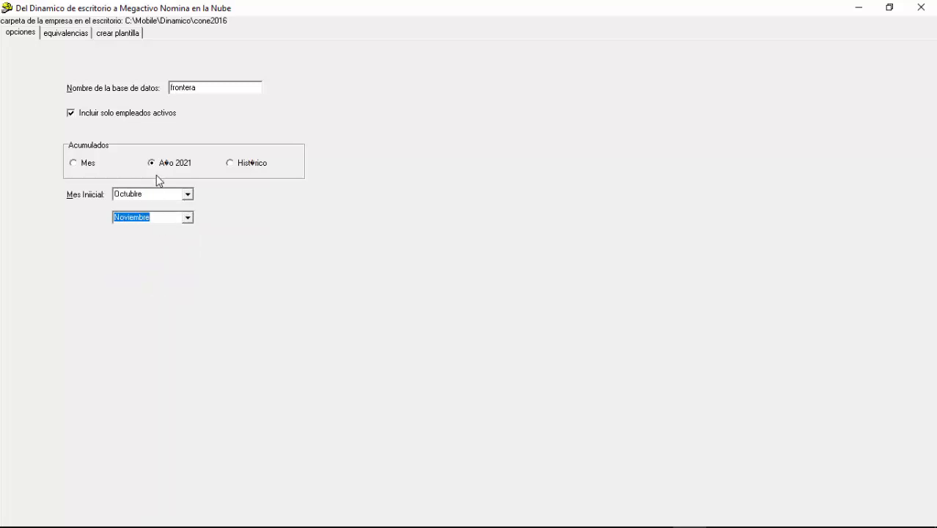
{"action": "left_click", "coordinate": [232, 167]}
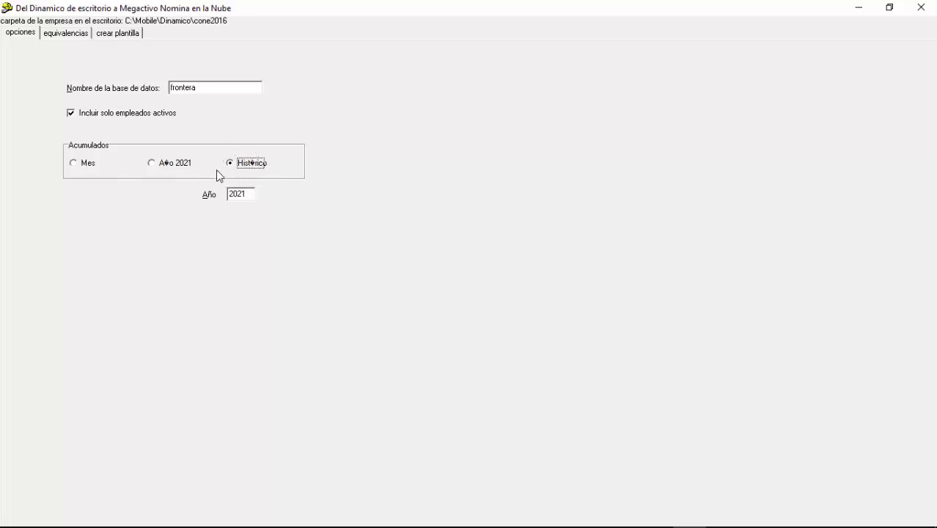
{"action": "double_click", "coordinate": [249, 195]}
Set the accumulated data to Año 2021 with Junio as the initial month.
{"action": "left_click", "coordinate": [153, 163]}
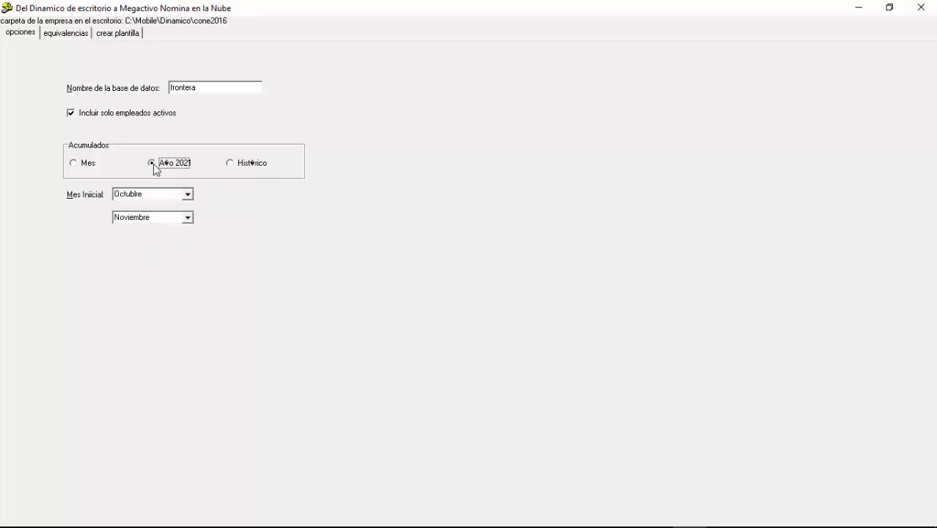
{"action": "left_click", "coordinate": [188, 195]}
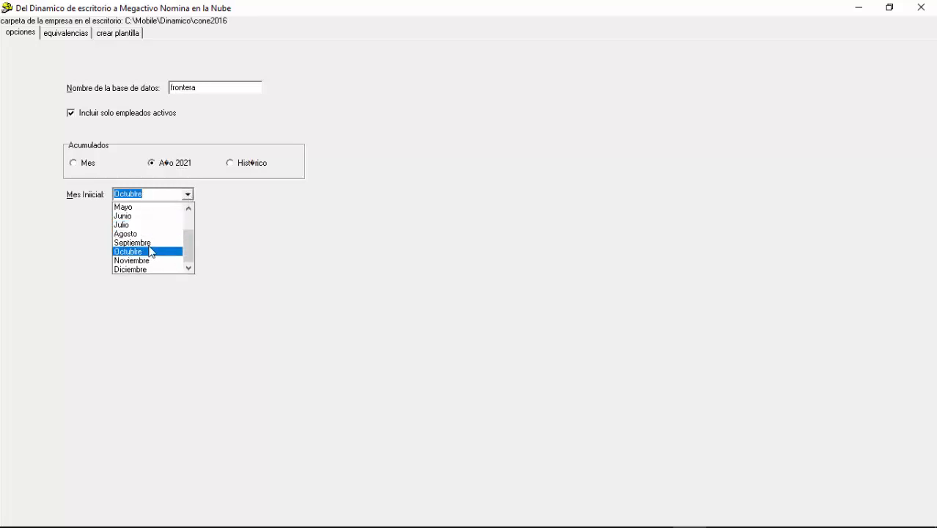
{"action": "left_click", "coordinate": [142, 216]}
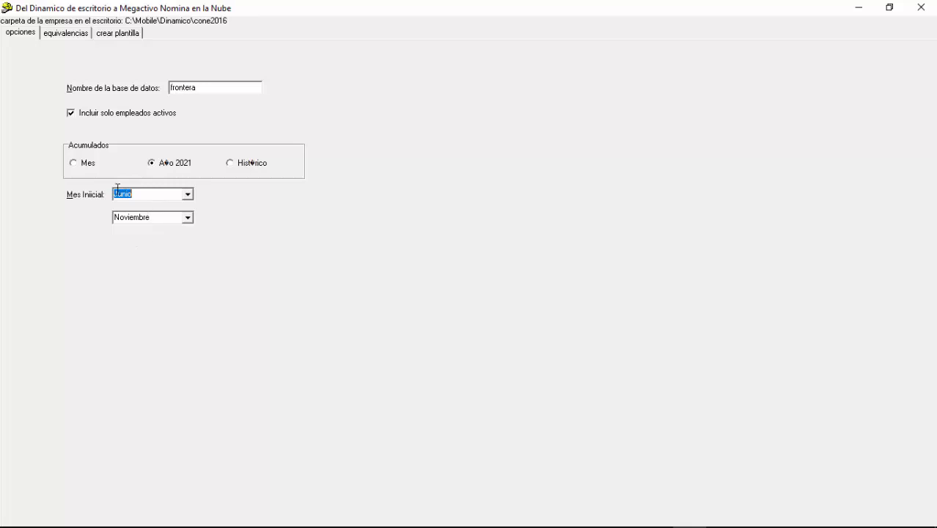
{"action": "left_click", "coordinate": [74, 163]}
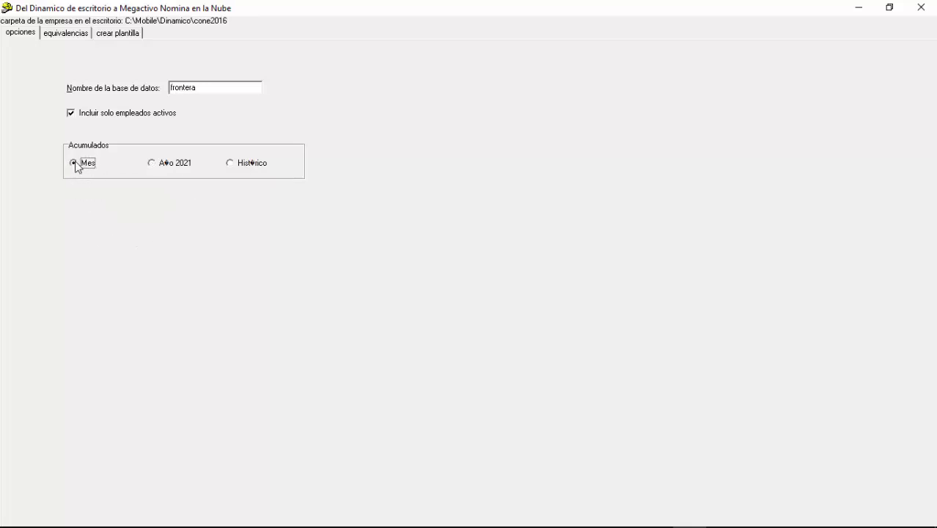
{"action": "left_click", "coordinate": [152, 164]}
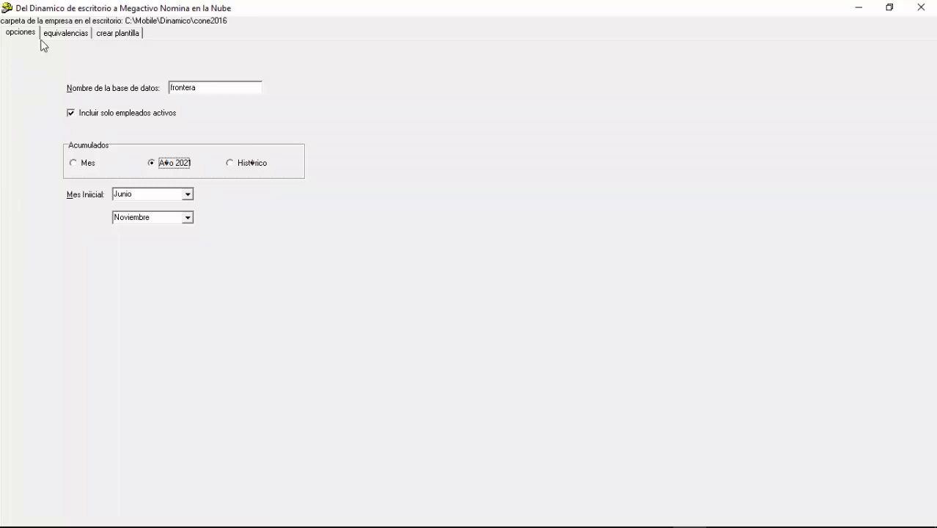
Open the concept equivalences and view the cloud concepts available for 01-HORAS ORDINARIAS DIURNAS.
{"action": "left_click", "coordinate": [66, 37]}
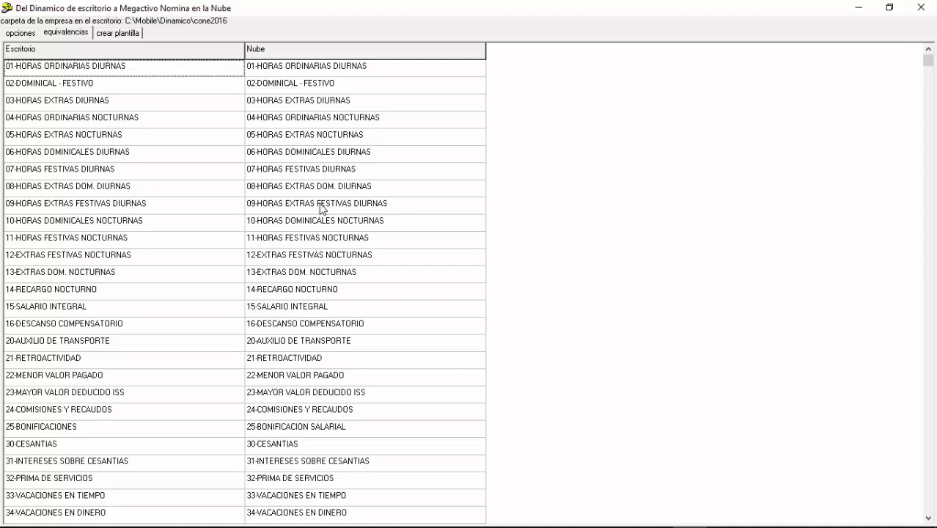
{"action": "left_click", "coordinate": [341, 69]}
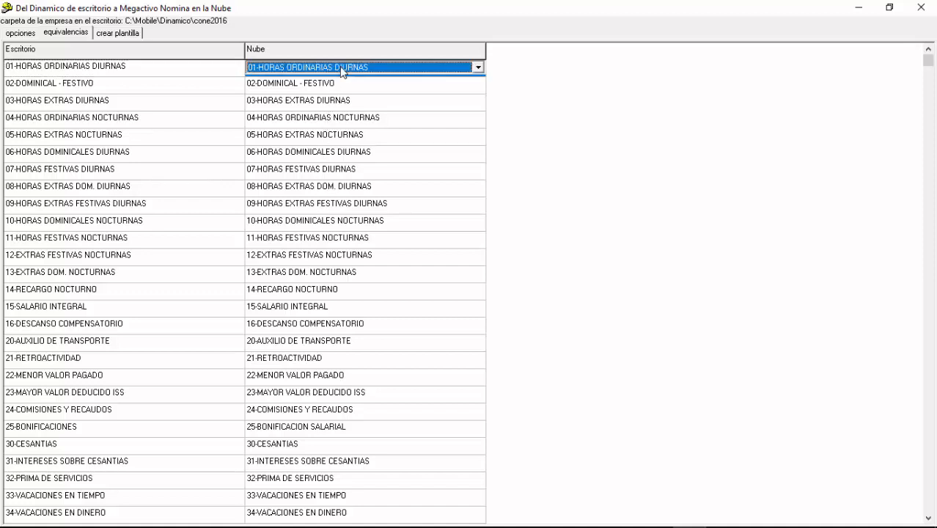
{"action": "left_click", "coordinate": [480, 68]}
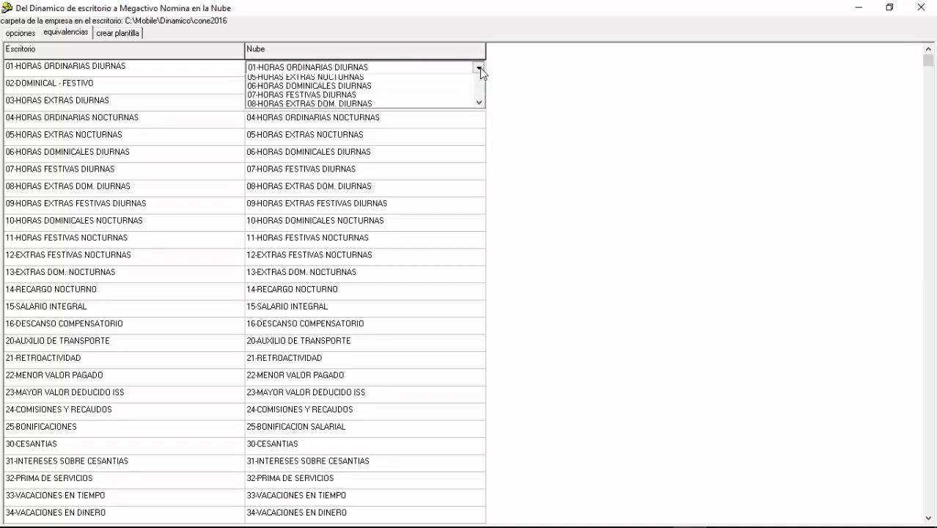
{"action": "mouse_move", "coordinate": [479, 88]}
{"action": "left_mouse_down"}
{"action": "mouse_move", "coordinate": [477, 142]}
{"action": "mouse_move", "coordinate": [480, 82]}
{"action": "left_mouse_up"}
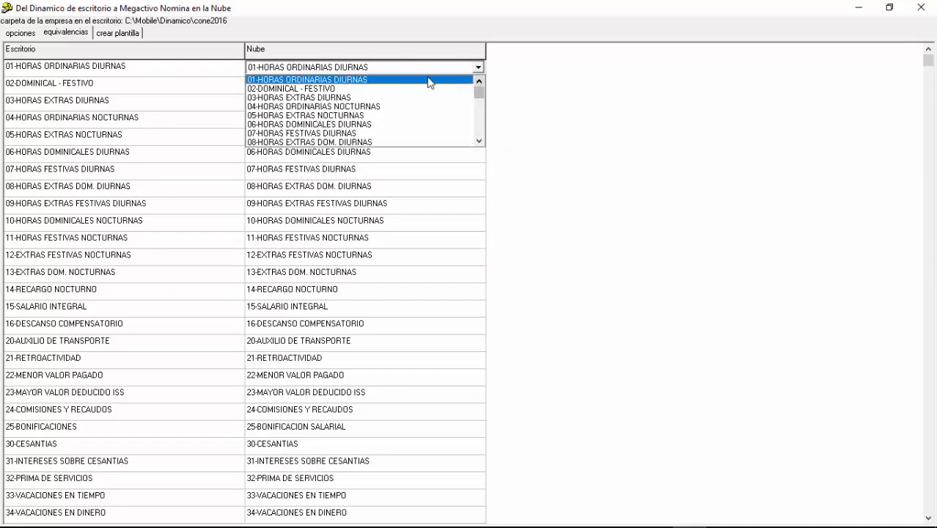
{"action": "left_click", "coordinate": [475, 67]}
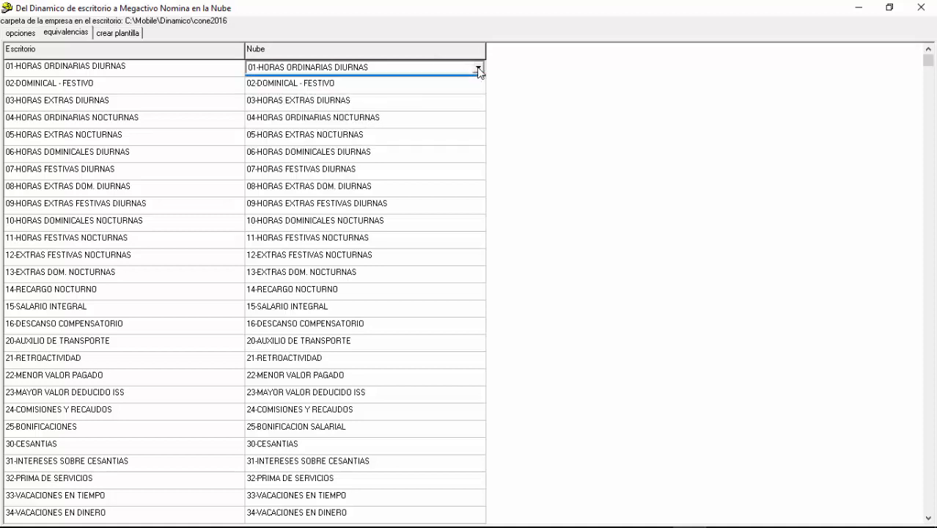
{"action": "left_click", "coordinate": [318, 87]}
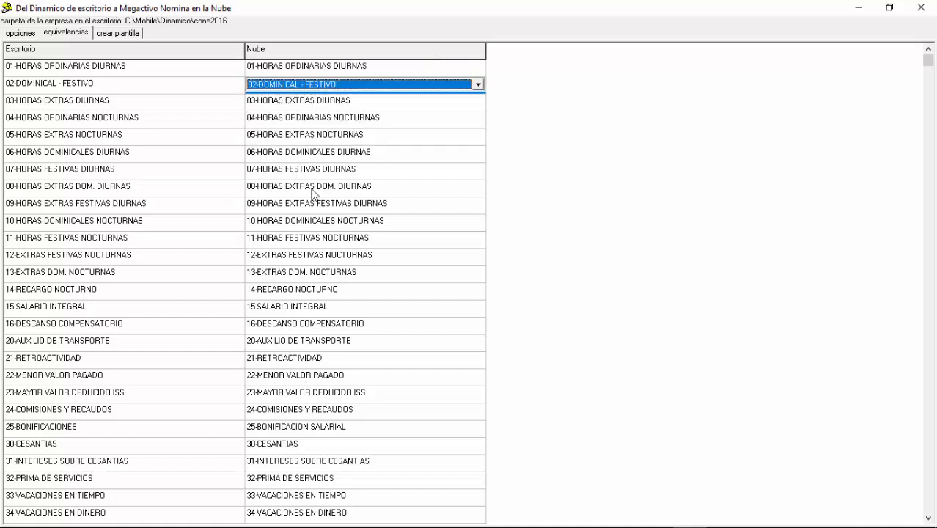
Compare the first desktop payroll concepts, from 02-DOMINICAL - FESTIVO to 31-INTERESES SOBRE CESANTIAS, with their cloud equivalents.
{"action": "left_click", "coordinate": [148, 91]}
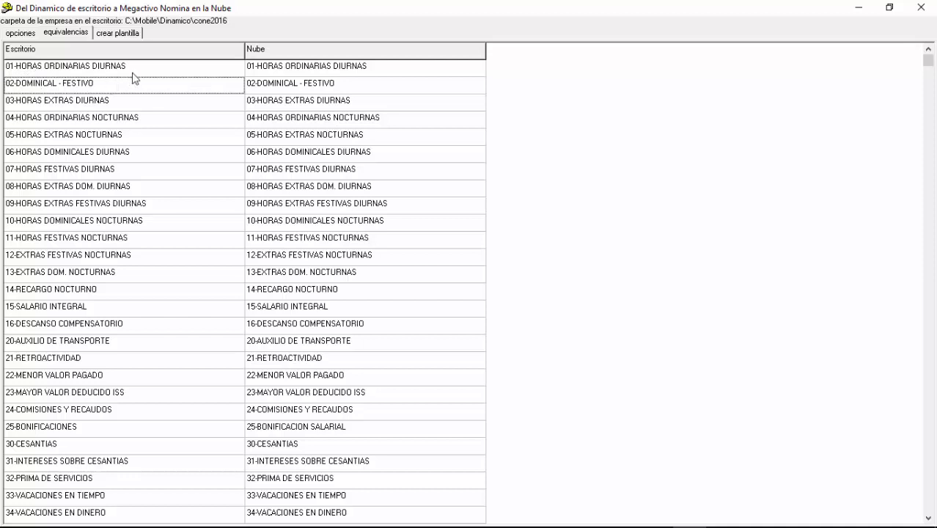
{"action": "left_click", "coordinate": [125, 146]}
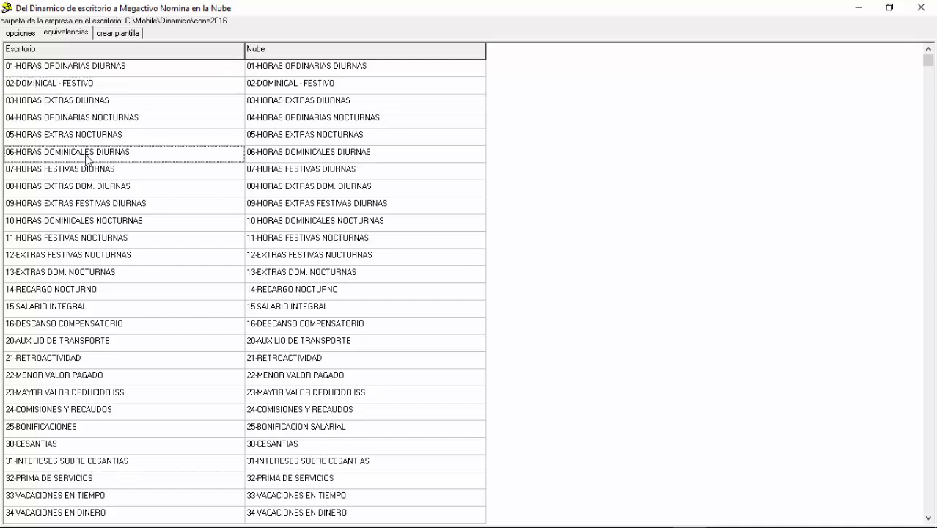
{"action": "left_click", "coordinate": [86, 206]}
{"action": "left_click", "coordinate": [86, 278]}
{"action": "left_click", "coordinate": [86, 364]}
{"action": "left_click", "coordinate": [74, 397]}
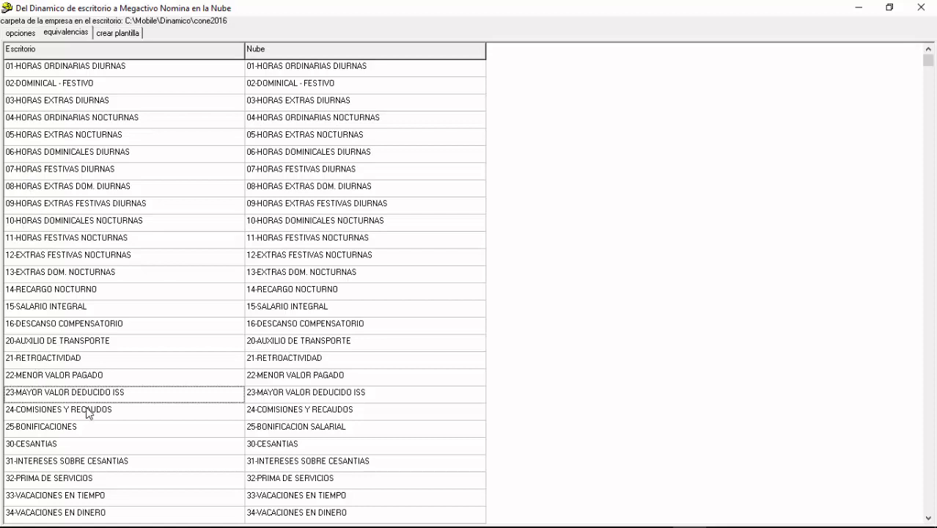
{"action": "scroll", "coordinate": [91, 381], "scroll_direction": "down", "scroll_amount": 4}
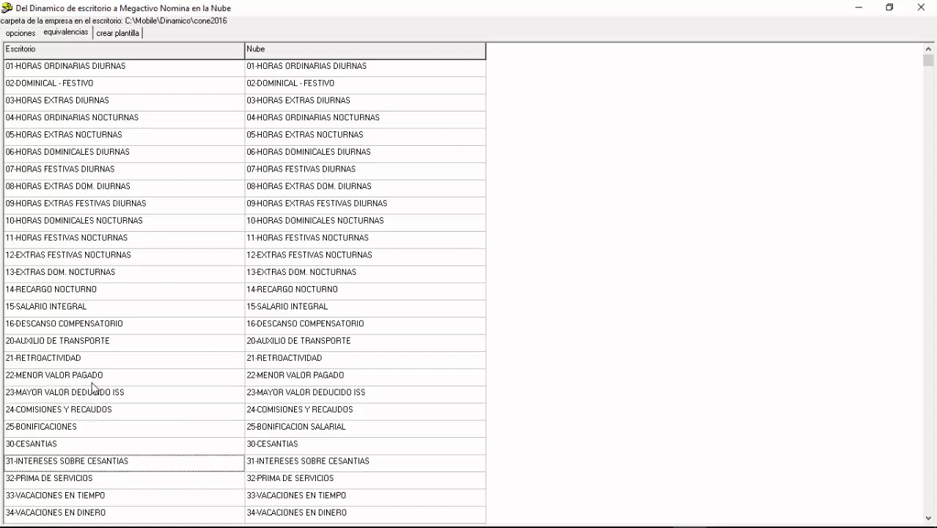
Examine the remaining concept equivalences from 25-BONIFICACIONES to the end of the list, checking which desktop concepts differ from their cloud counterparts.
{"action": "left_click", "coordinate": [30, 427]}
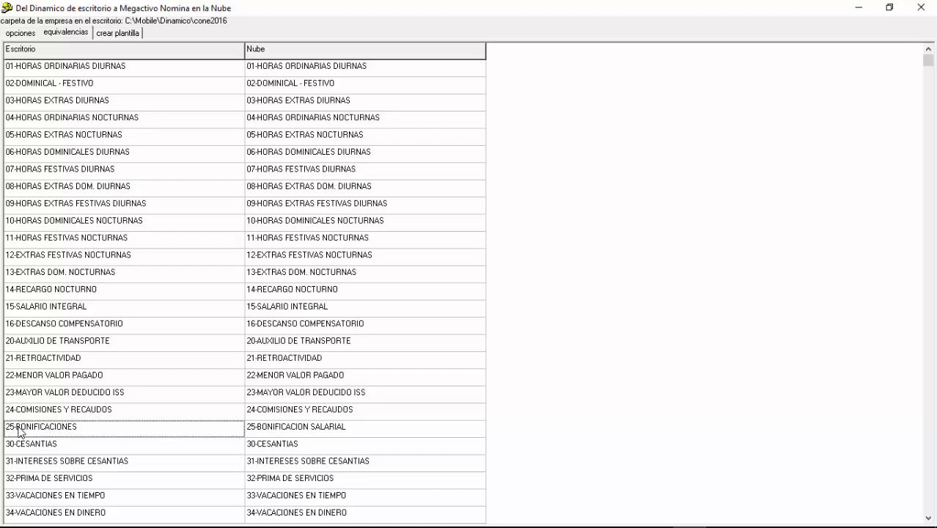
{"action": "key", "text": "Down"}
{"action": "key", "text": "Down"}
{"action": "key", "text": "Down"}
{"action": "key", "text": "Down"}
{"action": "key", "text": "Down"}
{"action": "key", "text": "Down"}
{"action": "key", "text": "Down"}
{"action": "key", "text": "Down"}
{"action": "key", "text": "Down"}
{"action": "key", "text": "Down"}
{"action": "key", "text": "Down"}
{"action": "key", "text": "Down"}
{"action": "key", "text": "Down"}
{"action": "key", "text": "Down"}
{"action": "key", "text": "Down"}
{"action": "key", "text": "Down"}
{"action": "key", "text": "Down"}
{"action": "key", "text": "Down"}
{"action": "key", "text": "Down"}
{"action": "key", "text": "Down"}
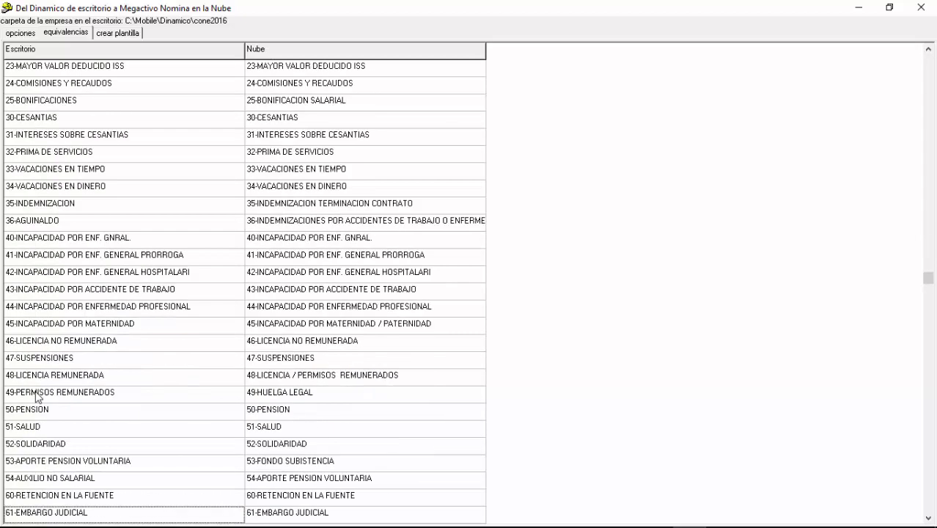
{"action": "key", "text": "Down"}
{"action": "key", "text": "Down"}
{"action": "key", "text": "Down"}
{"action": "key", "text": "Down"}
{"action": "key", "text": "Down"}
{"action": "key", "text": "Down"}
{"action": "key", "text": "Down"}
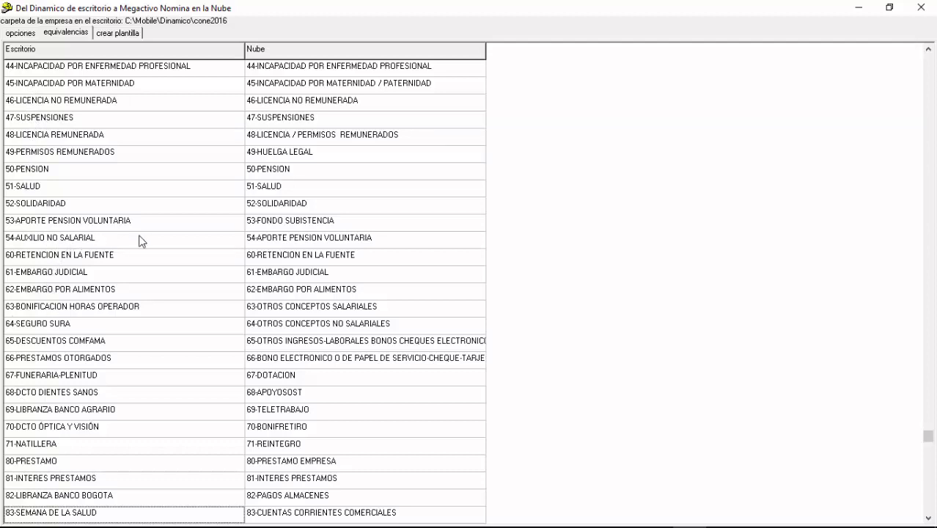
{"action": "scroll", "coordinate": [292, 277], "scroll_direction": "down", "scroll_amount": 2}
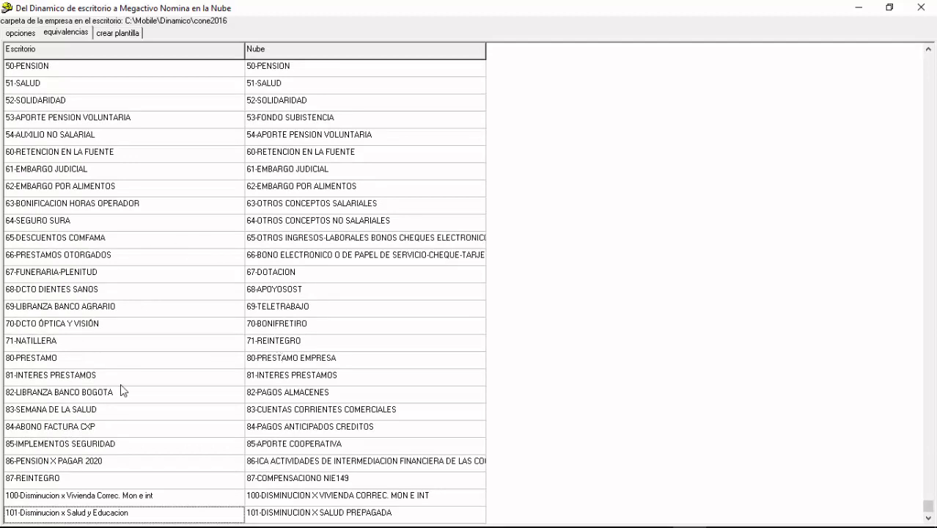
{"action": "left_click", "coordinate": [18, 343]}
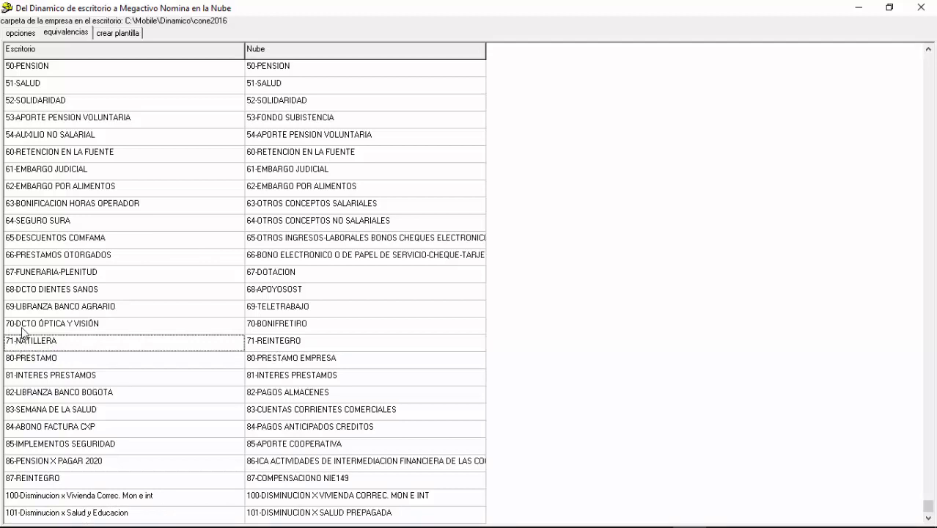
Set the cloud equivalent of desktop concept 67-FUNERARIA-PLENITUD to 114-FUNERARIA.
{"action": "left_click", "coordinate": [22, 327]}
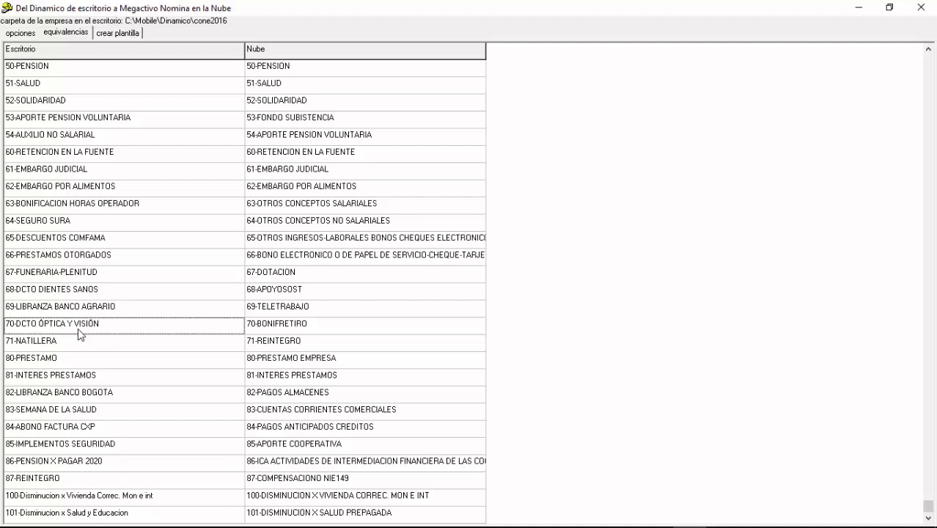
{"action": "left_click", "coordinate": [46, 310]}
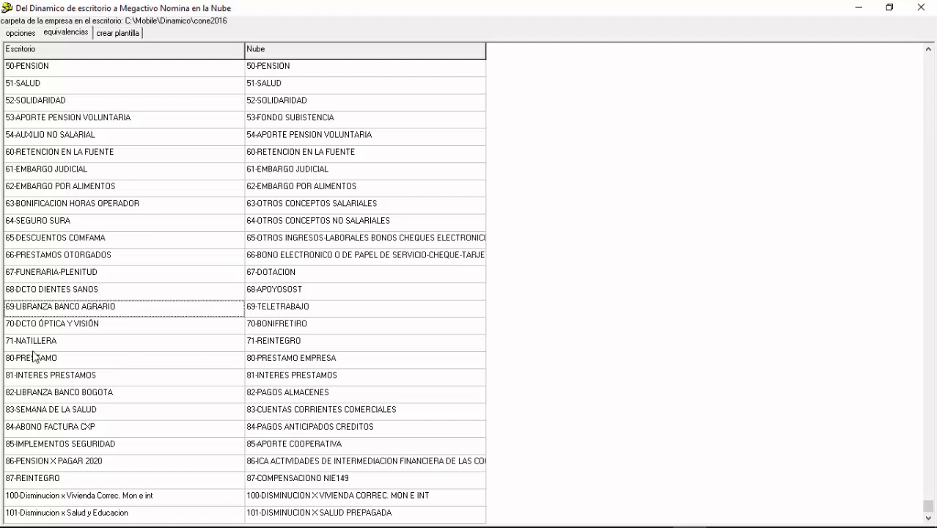
{"action": "left_click", "coordinate": [58, 275]}
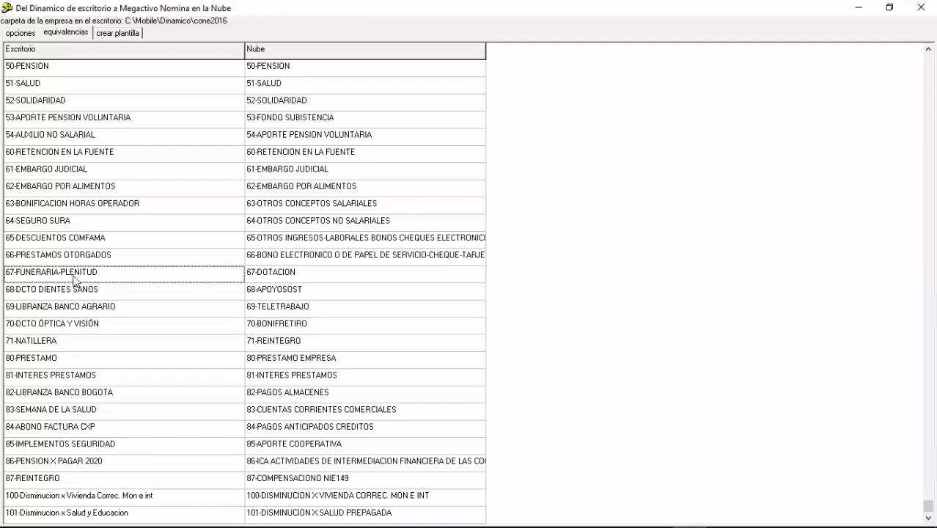
{"action": "left_click", "coordinate": [247, 275]}
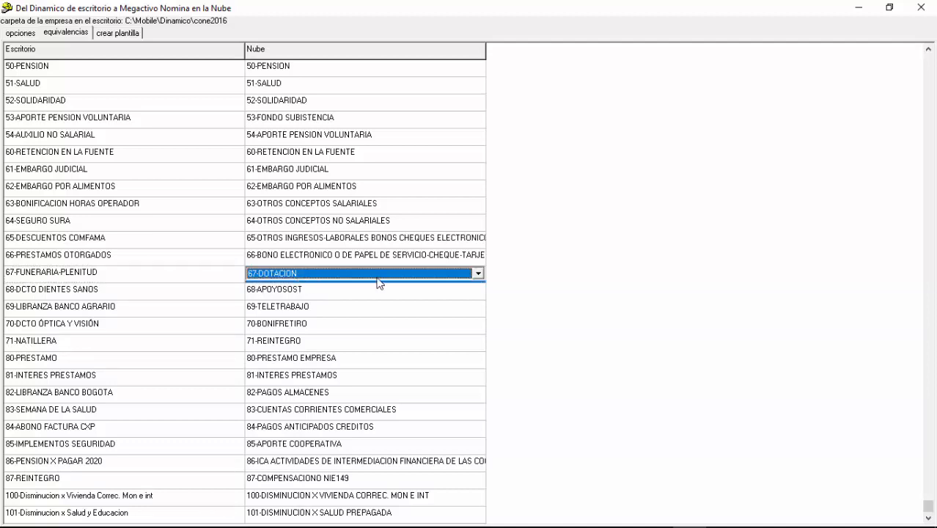
{"action": "left_click", "coordinate": [479, 274]}
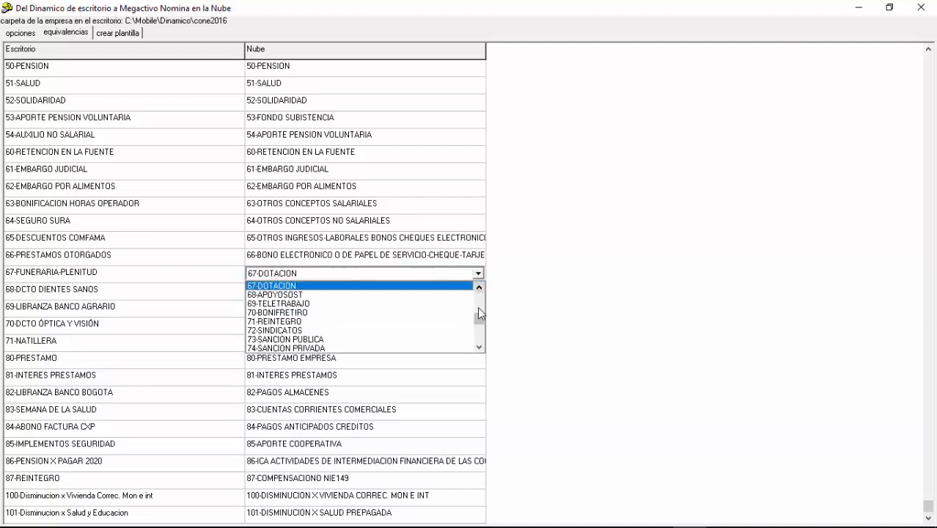
{"action": "left_click", "coordinate": [479, 347]}
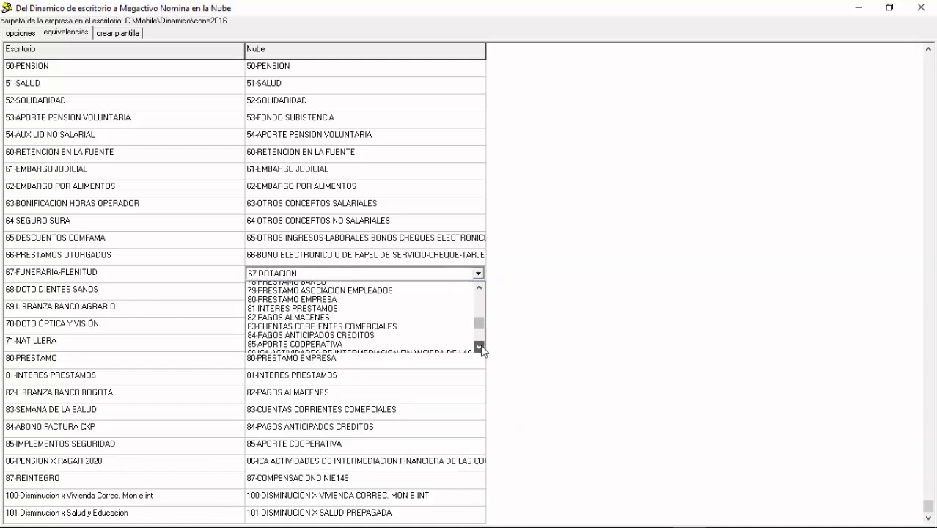
{"action": "left_click", "coordinate": [480, 347]}
{"action": "left_click", "coordinate": [480, 346]}
{"action": "left_click", "coordinate": [480, 347]}
{"action": "left_click", "coordinate": [480, 347]}
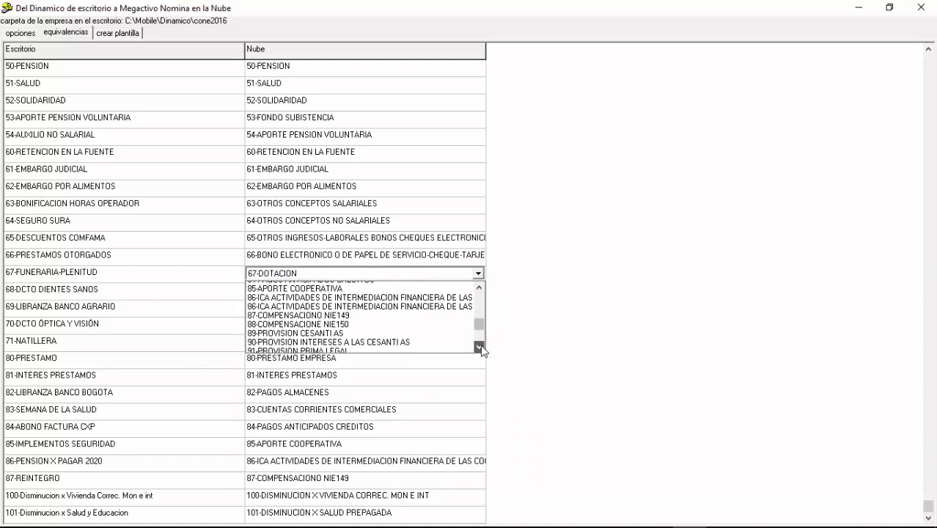
{"action": "left_click", "coordinate": [480, 346]}
{"action": "left_click", "coordinate": [480, 347]}
{"action": "left_click", "coordinate": [480, 347]}
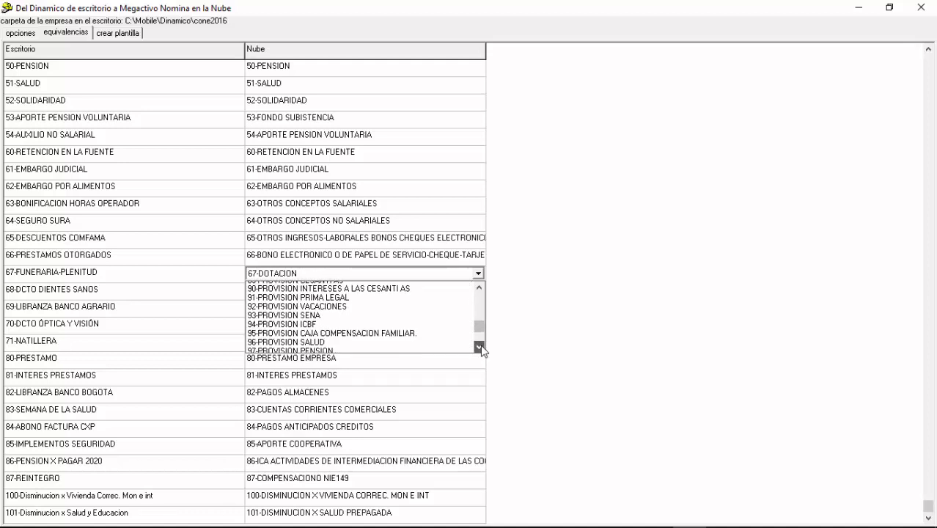
{"action": "left_click", "coordinate": [480, 347]}
{"action": "left_click", "coordinate": [480, 347]}
{"action": "left_click", "coordinate": [480, 347]}
{"action": "left_click", "coordinate": [480, 347]}
{"action": "left_click", "coordinate": [480, 347]}
{"action": "left_click", "coordinate": [480, 347]}
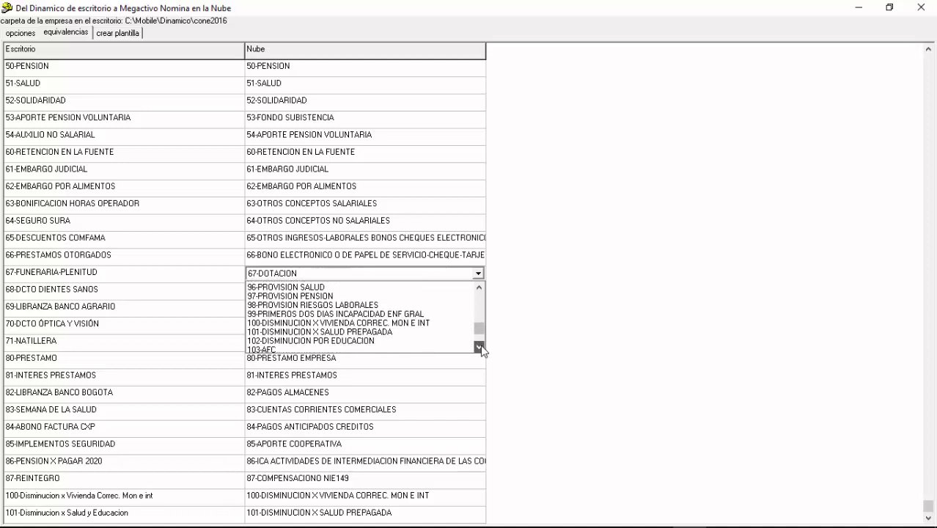
{"action": "left_click", "coordinate": [480, 347]}
{"action": "left_click", "coordinate": [480, 347]}
{"action": "left_click", "coordinate": [480, 347]}
{"action": "left_click", "coordinate": [480, 347]}
{"action": "left_click", "coordinate": [480, 347]}
{"action": "left_click", "coordinate": [480, 347]}
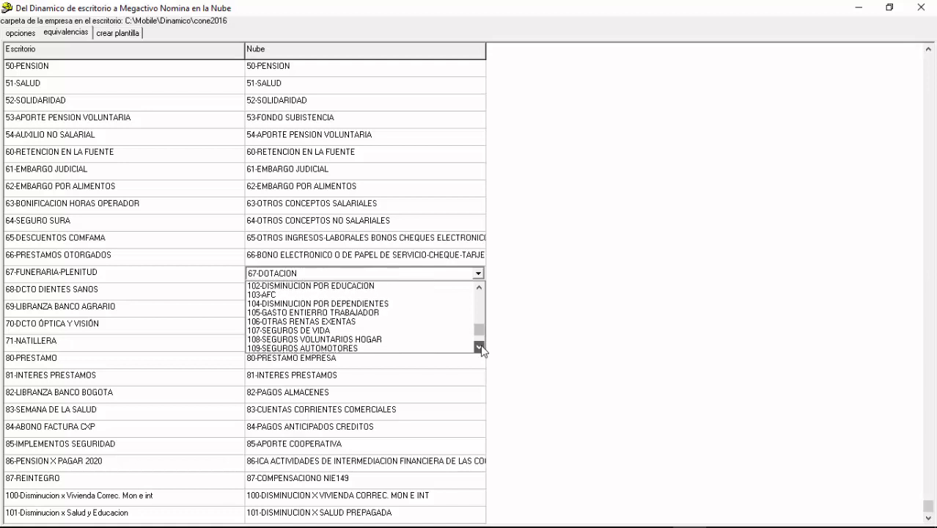
{"action": "left_click", "coordinate": [480, 347]}
{"action": "left_click", "coordinate": [480, 347]}
{"action": "left_click", "coordinate": [480, 346]}
{"action": "left_click", "coordinate": [480, 347]}
{"action": "left_click", "coordinate": [480, 347]}
{"action": "left_click", "coordinate": [478, 342]}
{"action": "left_click", "coordinate": [478, 342]}
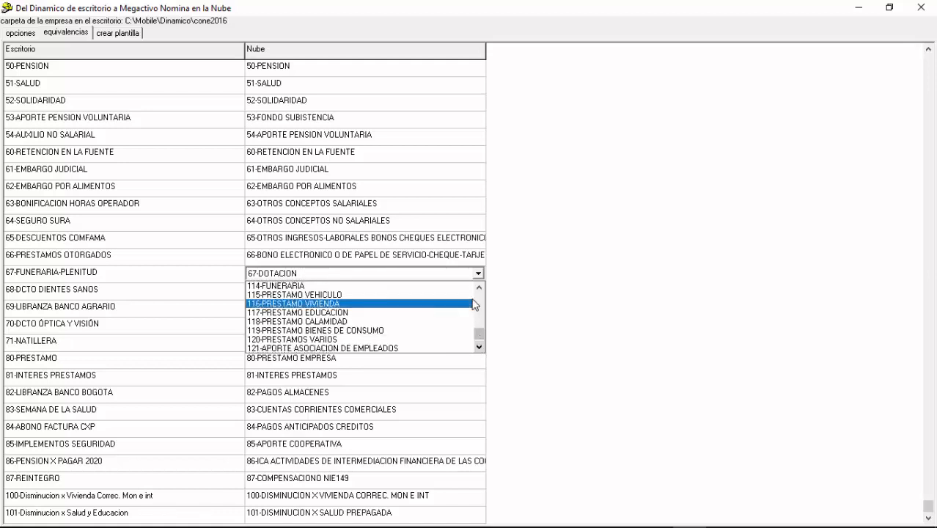
{"action": "left_click", "coordinate": [478, 287]}
{"action": "left_click", "coordinate": [479, 286]}
{"action": "left_click", "coordinate": [479, 286]}
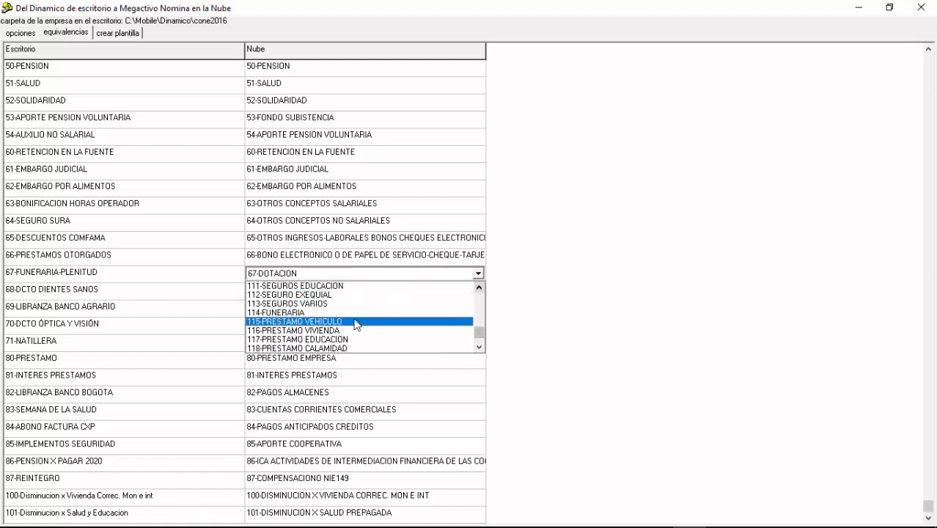
{"action": "left_click", "coordinate": [275, 312]}
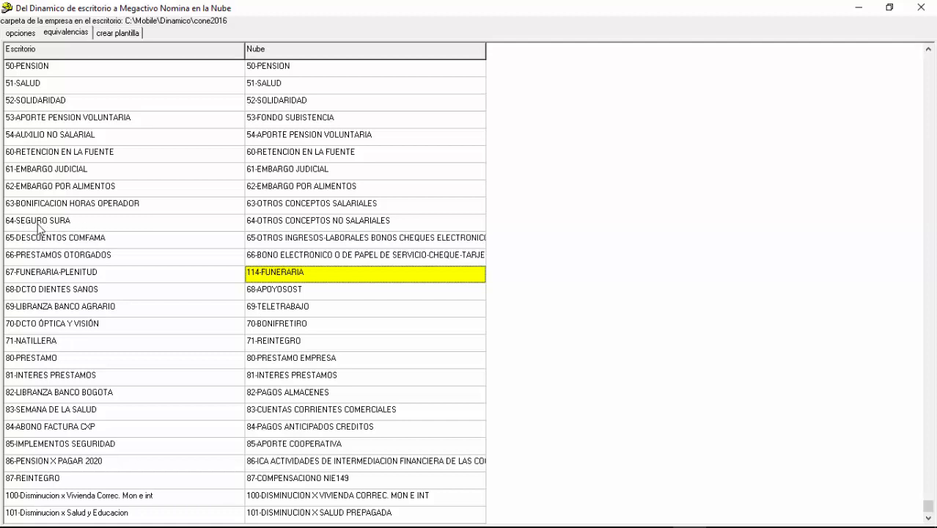
Set the cloud equivalent of desktop concept 64-SEGURO SURA to 107-SEGUROS DE VIDA.
{"action": "left_click", "coordinate": [290, 229]}
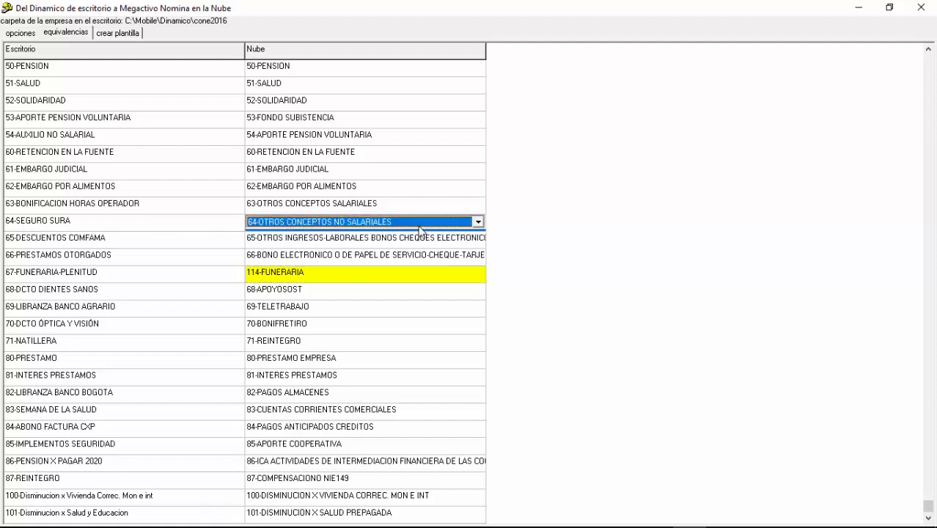
{"action": "left_click", "coordinate": [477, 222]}
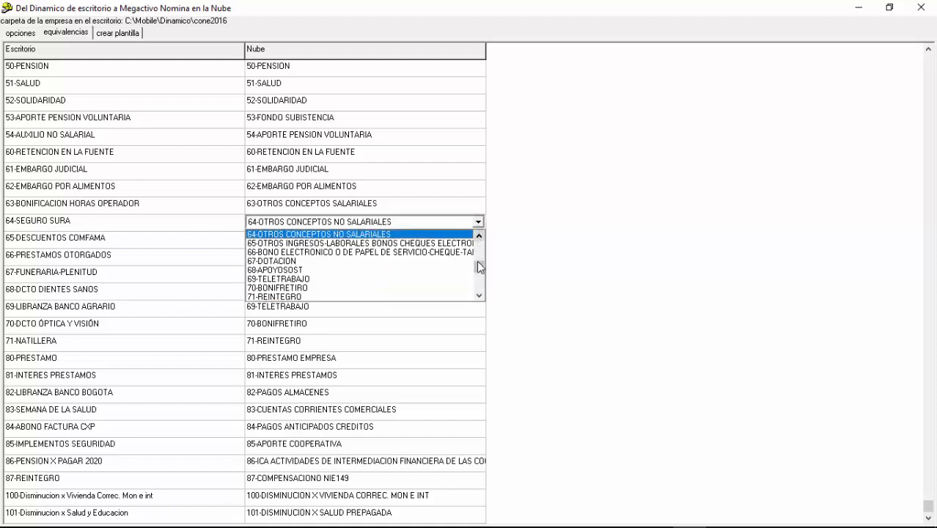
{"action": "left_click_drag", "start_coordinate": [477, 266], "coordinate": [478, 279]}
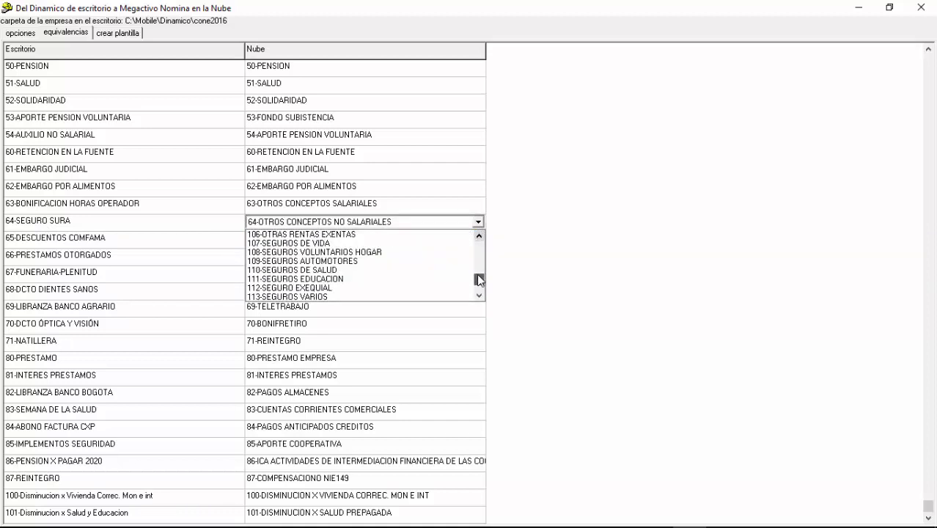
{"action": "left_click", "coordinate": [316, 246]}
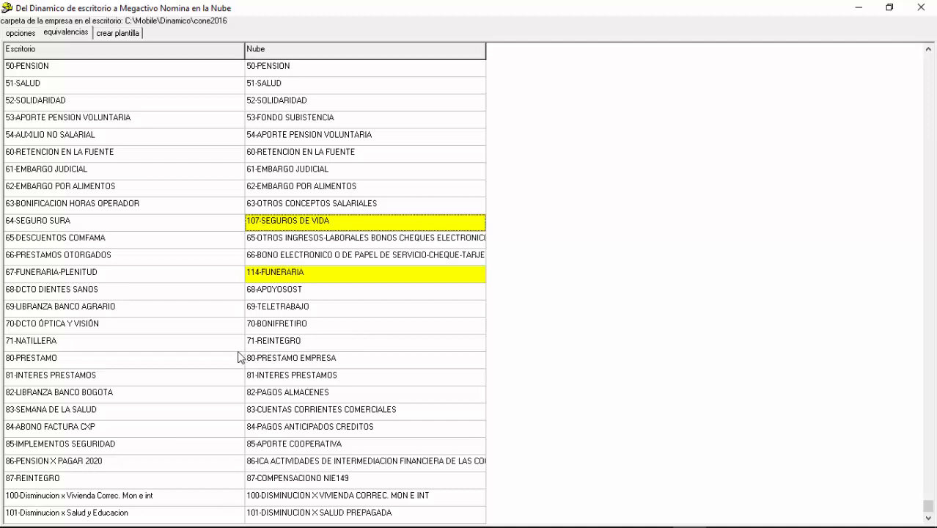
Compare 50-PENSION, 51-SALUD and 53-APORTE PENSION VOLUNTARIA with their cloud equivalents and review the whole concept list from start to end.
{"action": "scroll", "coordinate": [71, 233], "scroll_direction": "up", "scroll_amount": 1}
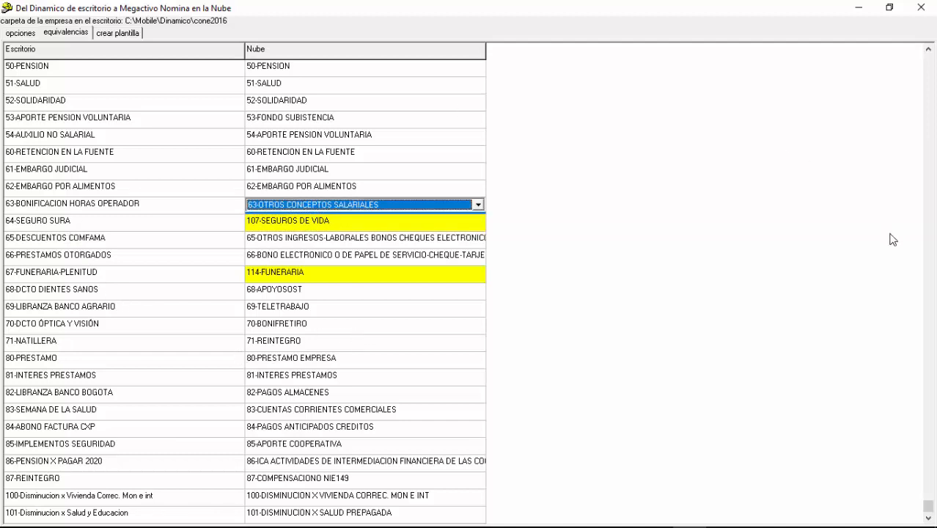
{"action": "left_click", "coordinate": [34, 74]}
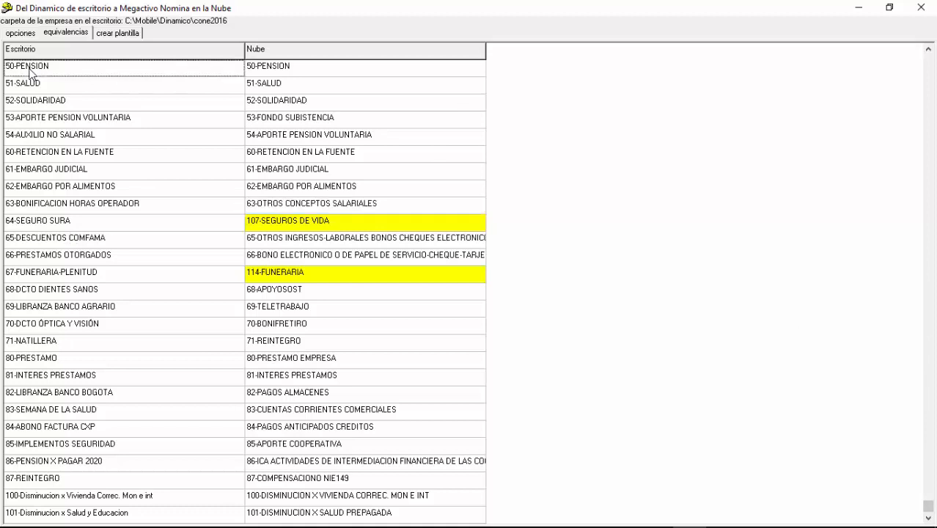
{"action": "left_click", "coordinate": [272, 69]}
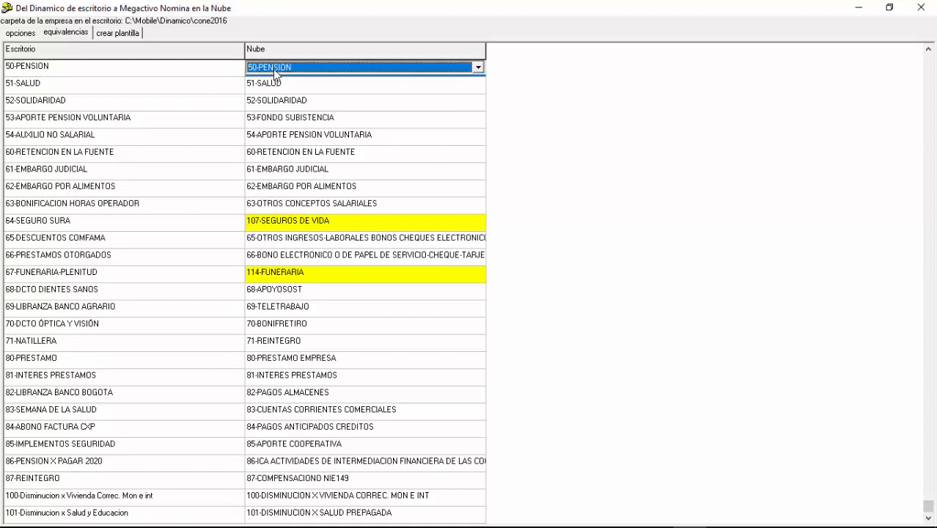
{"action": "left_click", "coordinate": [46, 86]}
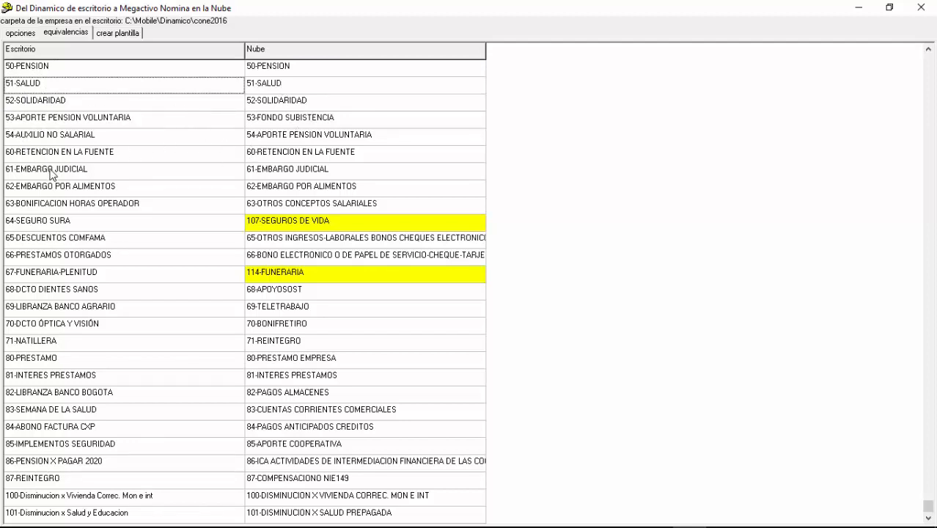
{"action": "left_click", "coordinate": [61, 119]}
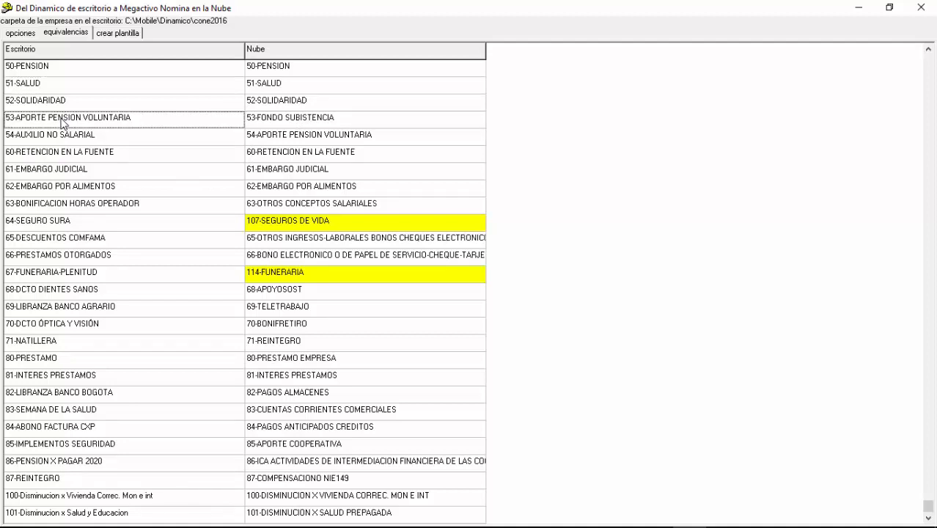
{"action": "left_click", "coordinate": [272, 125]}
{"action": "left_click", "coordinate": [271, 128]}
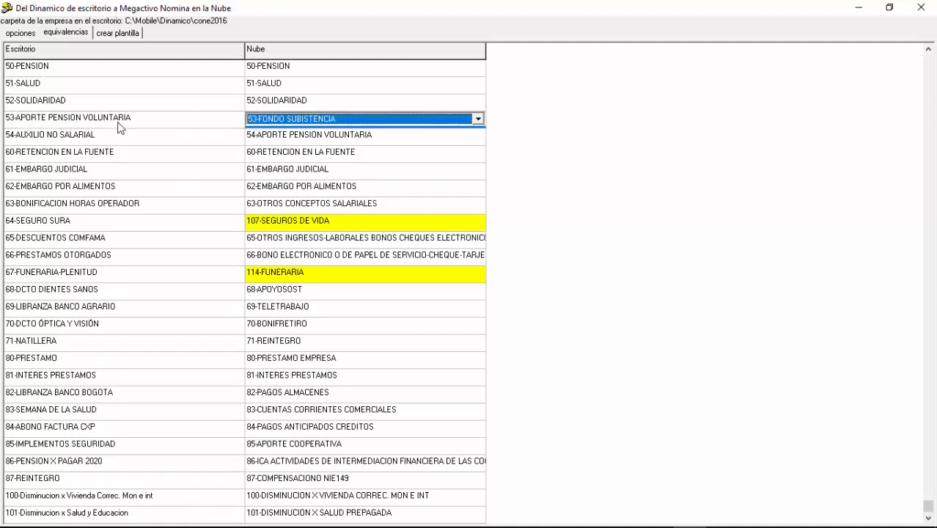
{"action": "left_click", "coordinate": [74, 121]}
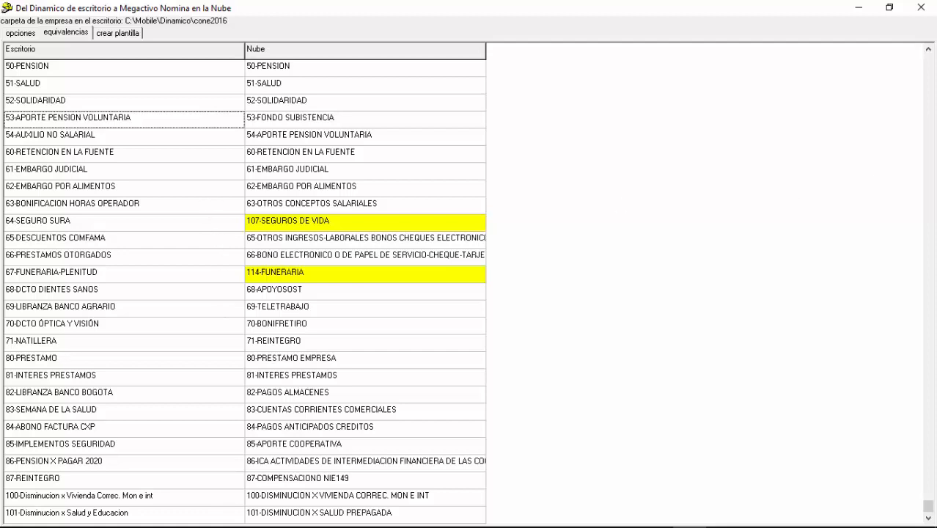
{"action": "left_click_drag", "start_coordinate": [929, 506], "coordinate": [925, 63]}
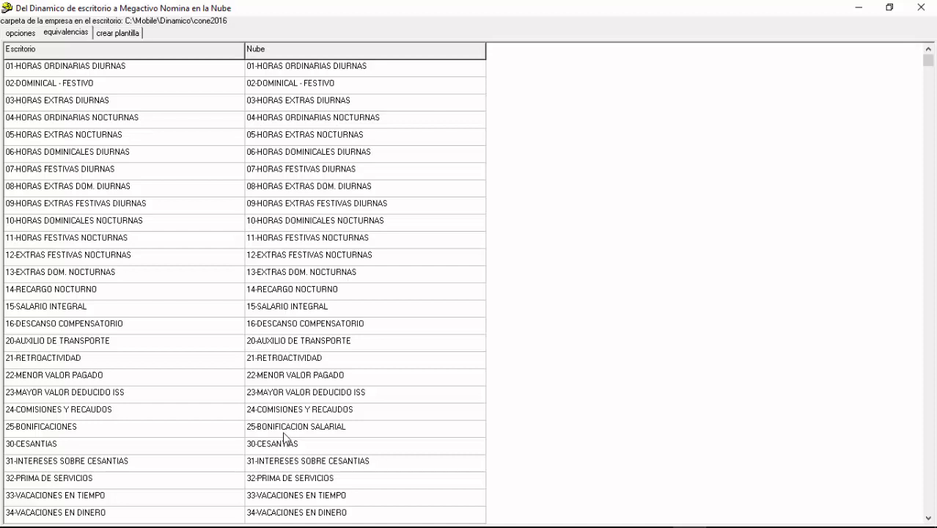
{"action": "left_click_drag", "start_coordinate": [929, 65], "coordinate": [932, 388]}
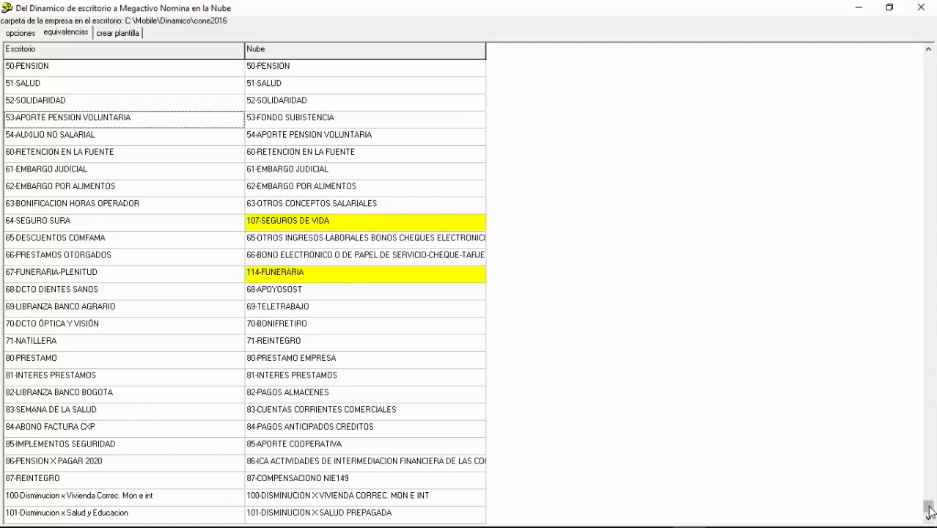
{"action": "left_click_drag", "start_coordinate": [929, 511], "coordinate": [923, 63]}
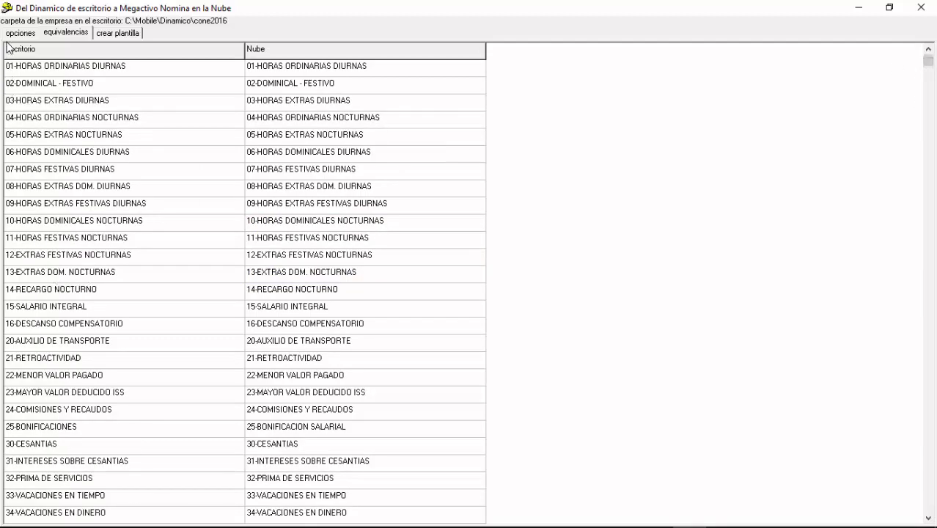
Create the SQL template from the Año 2021 accumulated data and the chosen concept equivalences.
{"action": "left_click", "coordinate": [116, 34]}
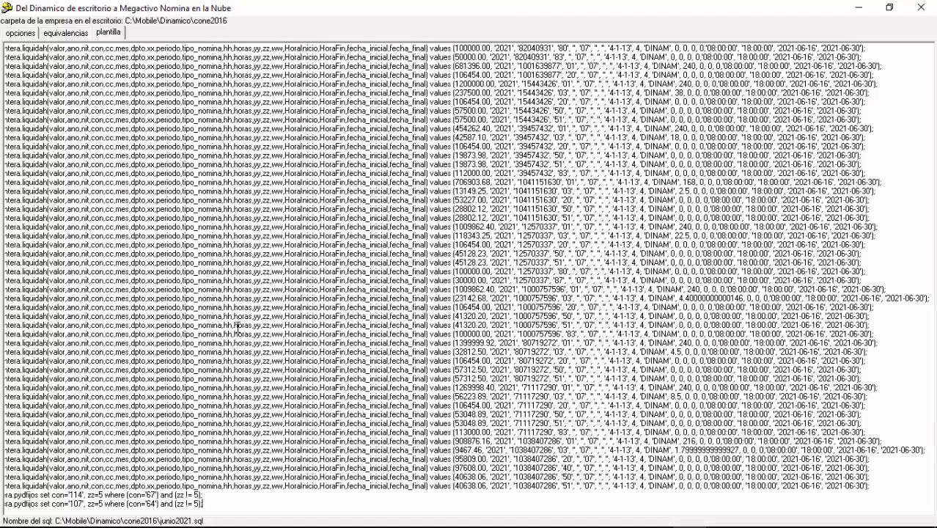
Set the accumulated data to Histórico in the conversion options and create the template again.
{"action": "left_click", "coordinate": [27, 34]}
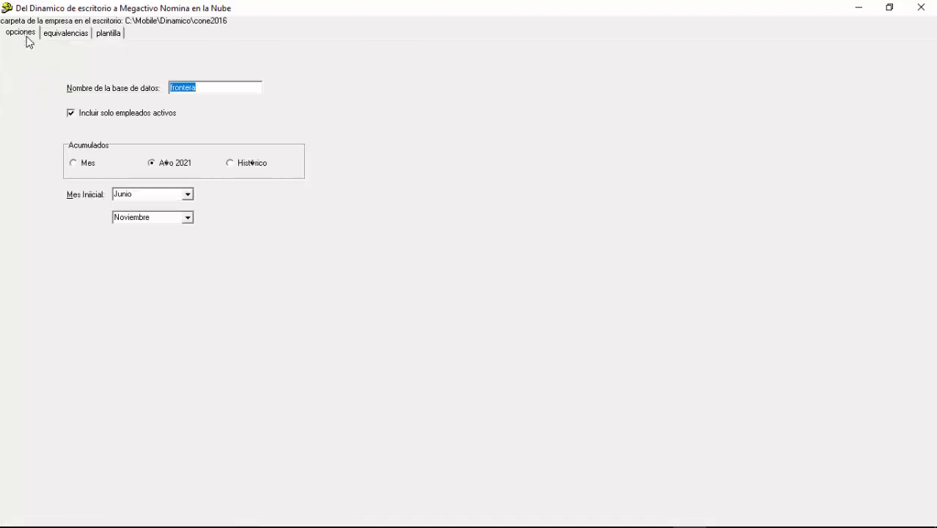
{"action": "left_click", "coordinate": [229, 167]}
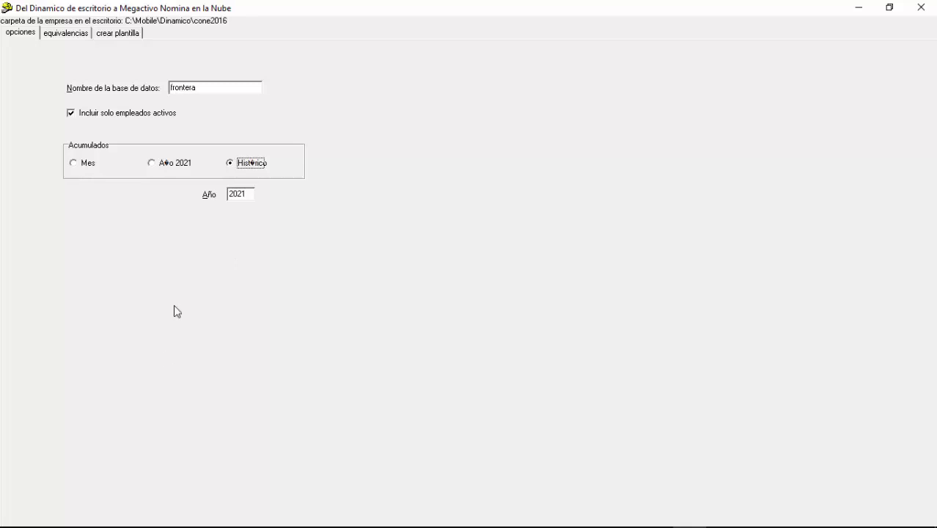
{"action": "left_click", "coordinate": [115, 32]}
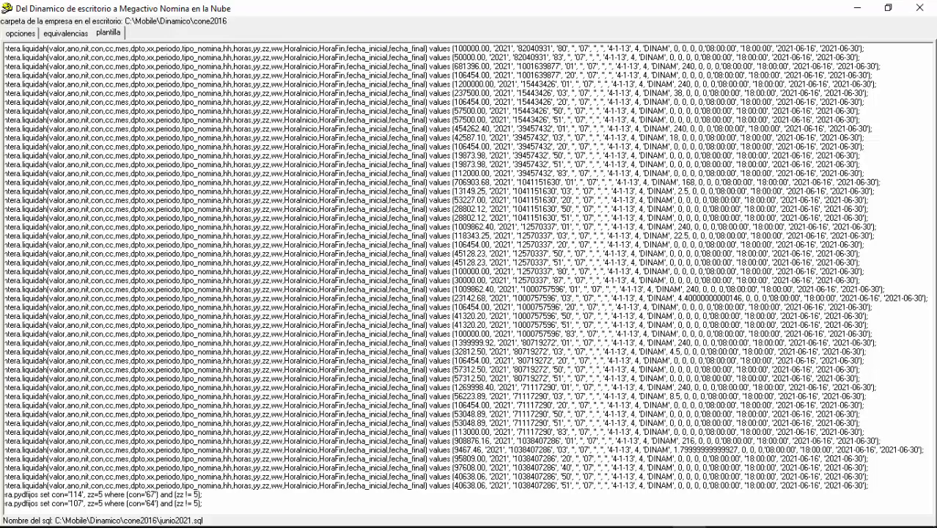
View the SQL templates in the CONE2016 folder in File Explorer, and open Importar datos in the configuration of Megactivo in the browser.
{"action": "left_click", "coordinate": [353, 526]}
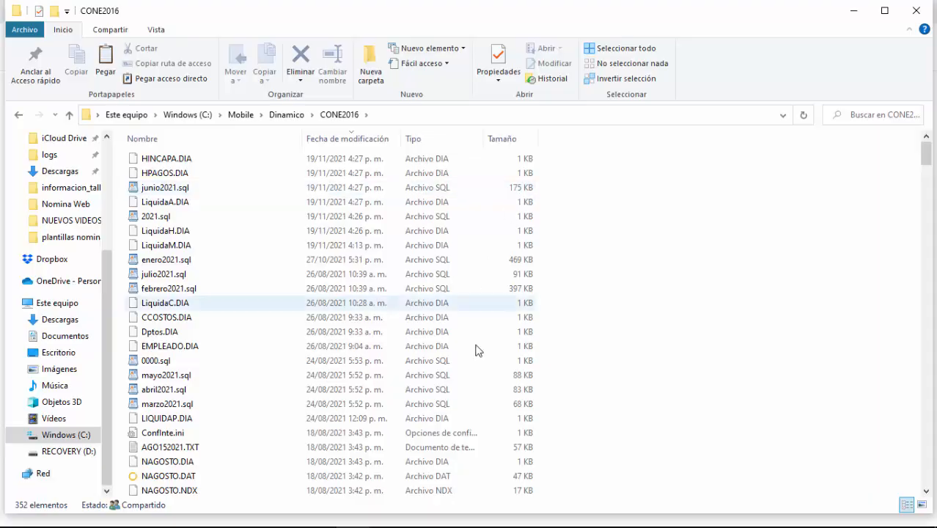
{"action": "key", "text": "alt+Tab"}
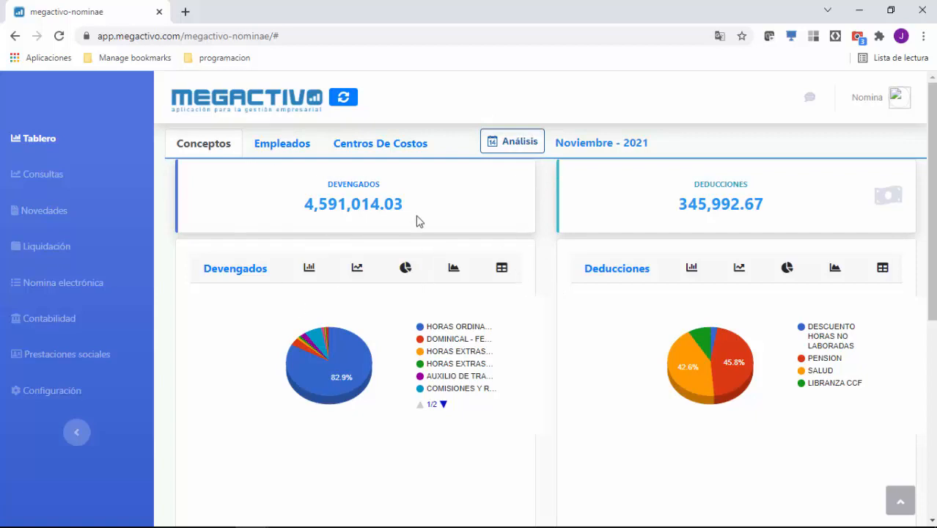
{"action": "left_click", "coordinate": [48, 395]}
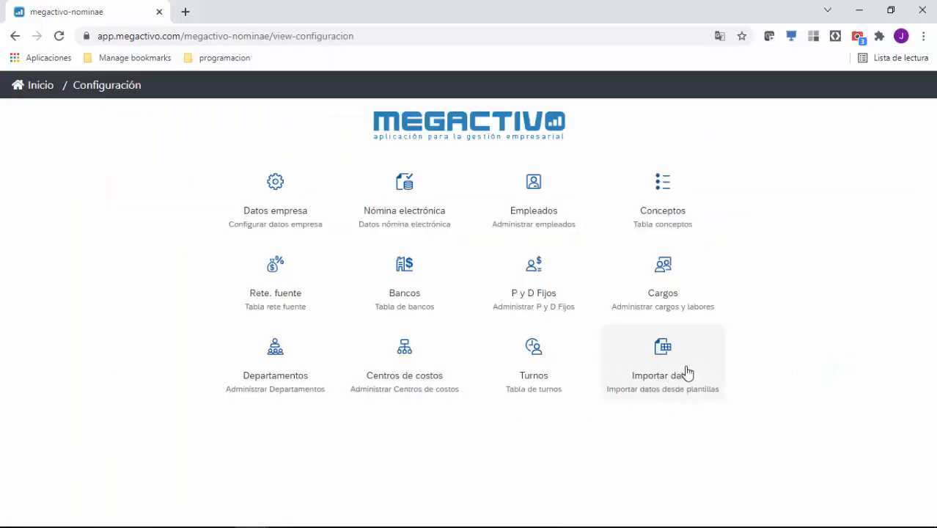
{"action": "left_click", "coordinate": [657, 365]}
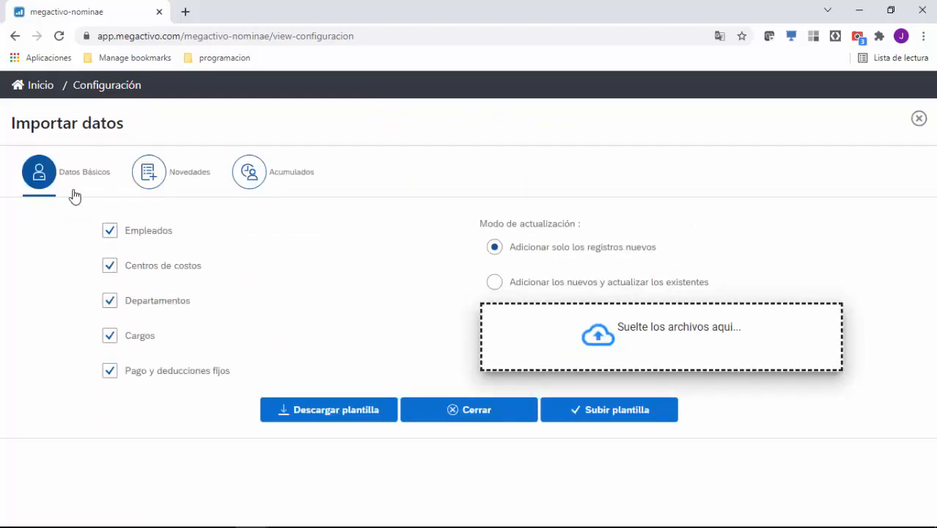
Add junio2021.sql from the CONE2016 folder in File Explorer to the Acumulados import area in the browser.
{"action": "left_click", "coordinate": [250, 174]}
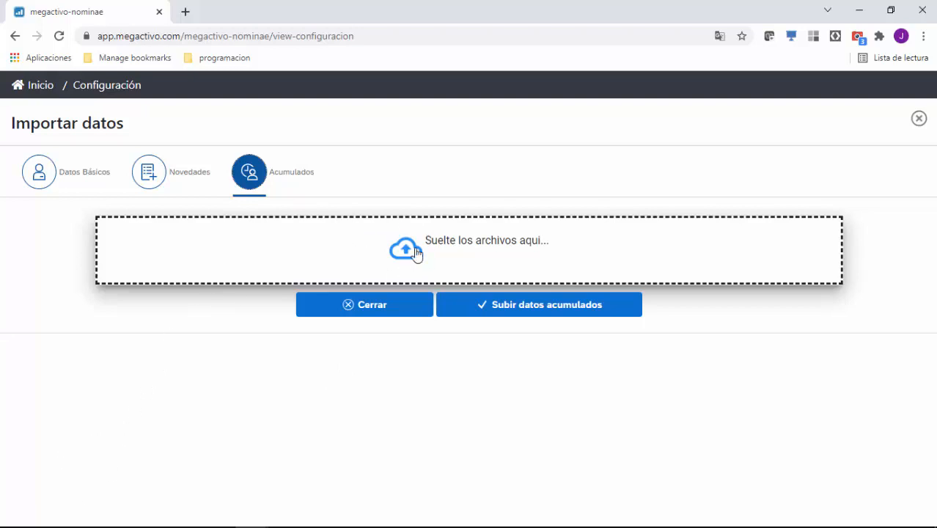
{"action": "mouse_move", "coordinate": [328, 523]}
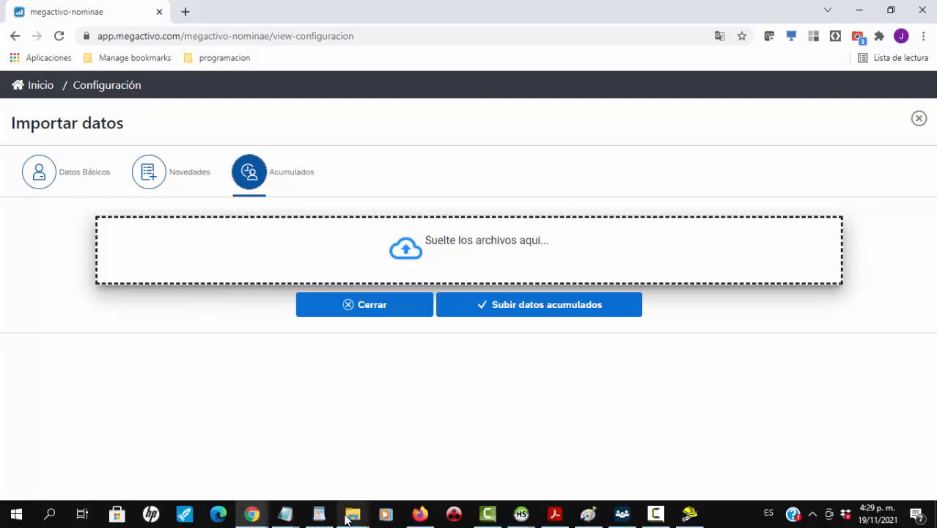
{"action": "mouse_move", "coordinate": [353, 513]}
{"action": "left_click", "coordinate": [634, 462]}
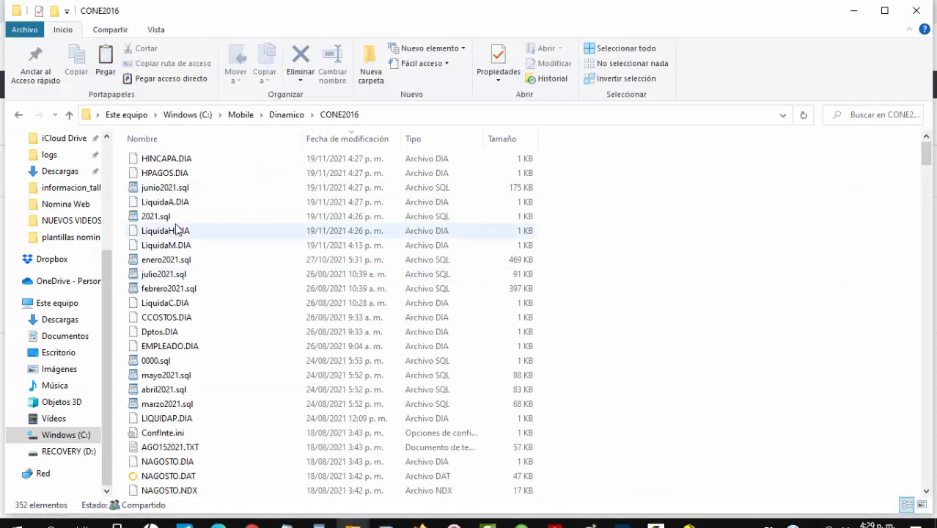
{"action": "left_click", "coordinate": [159, 192]}
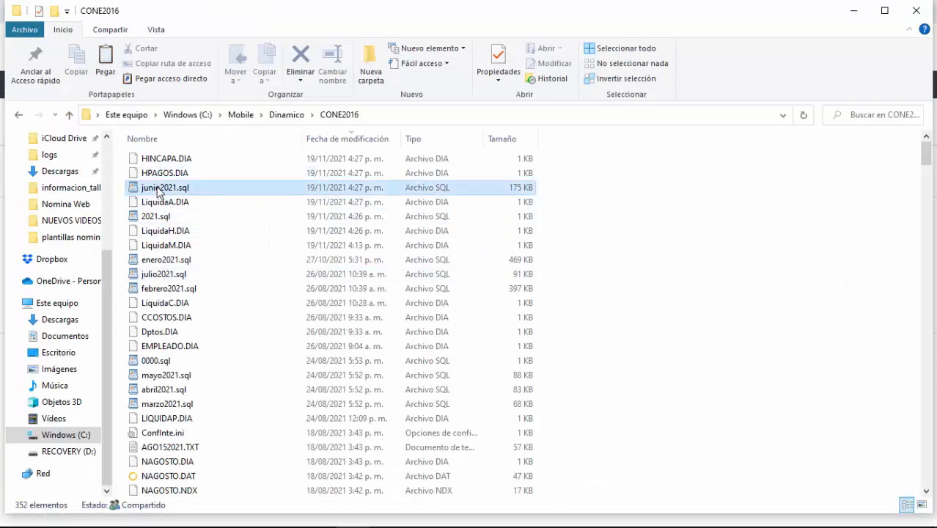
{"action": "left_click_drag", "start_coordinate": [247, 237], "coordinate": [396, 258]}
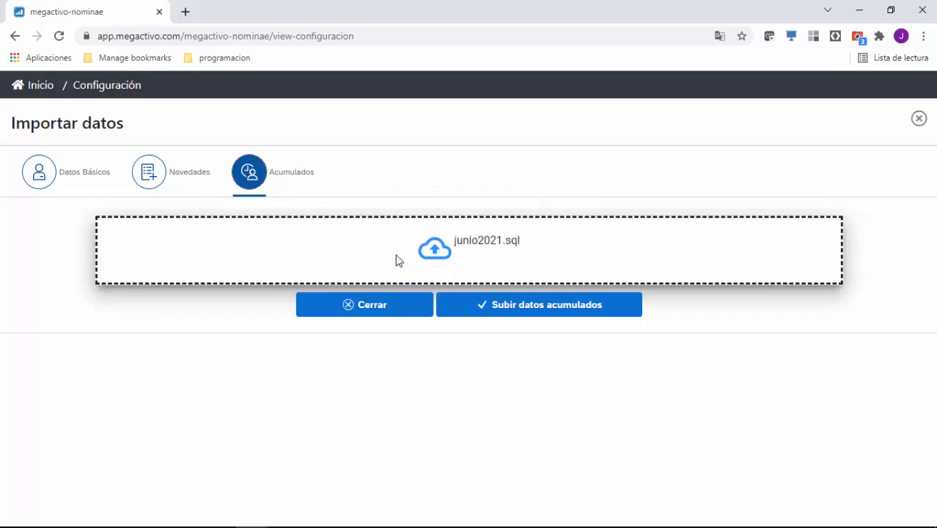
Choose junio2021.sql from C:\Mobile\Dinamico\CONE2016 as the accumulated data file through the upload area's file browser.
{"action": "left_click", "coordinate": [435, 251]}
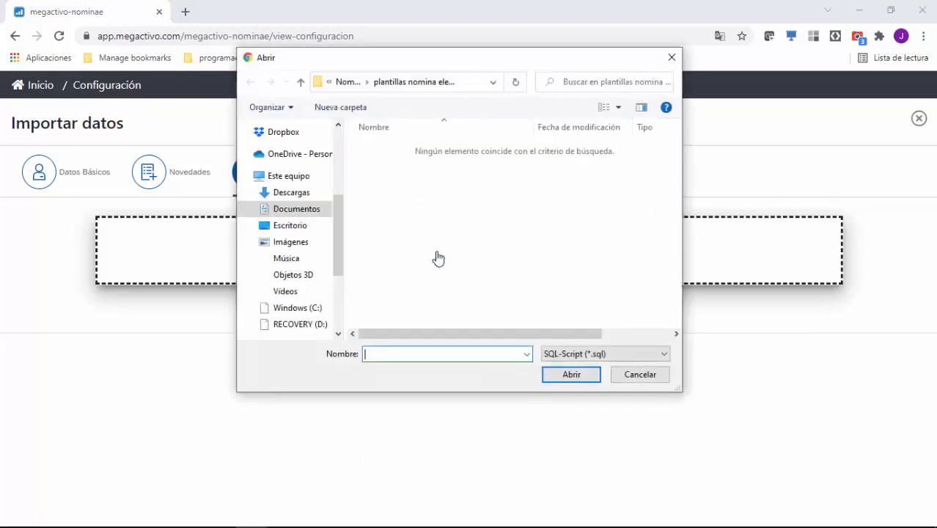
{"action": "left_click_drag", "start_coordinate": [339, 244], "coordinate": [336, 313]}
{"action": "left_click", "coordinate": [299, 286]}
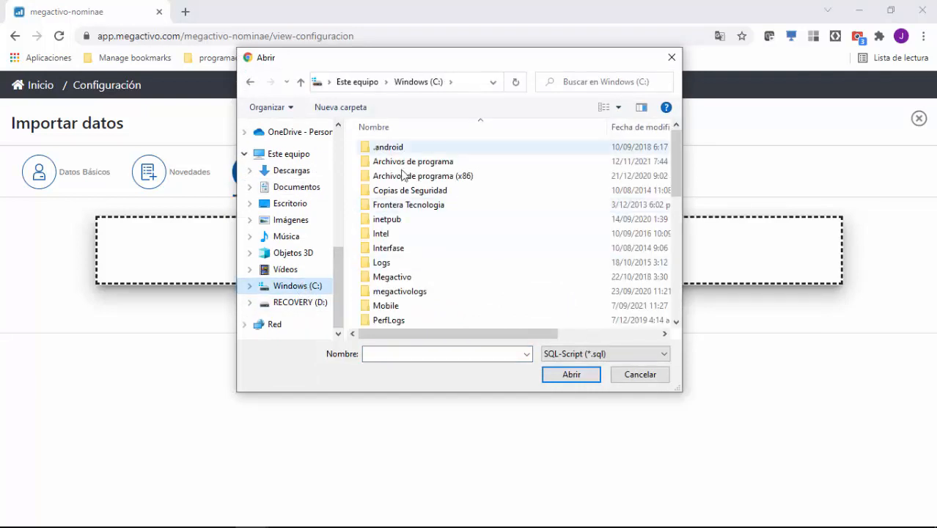
{"action": "double_click", "coordinate": [394, 271]}
{"action": "double_click", "coordinate": [384, 158]}
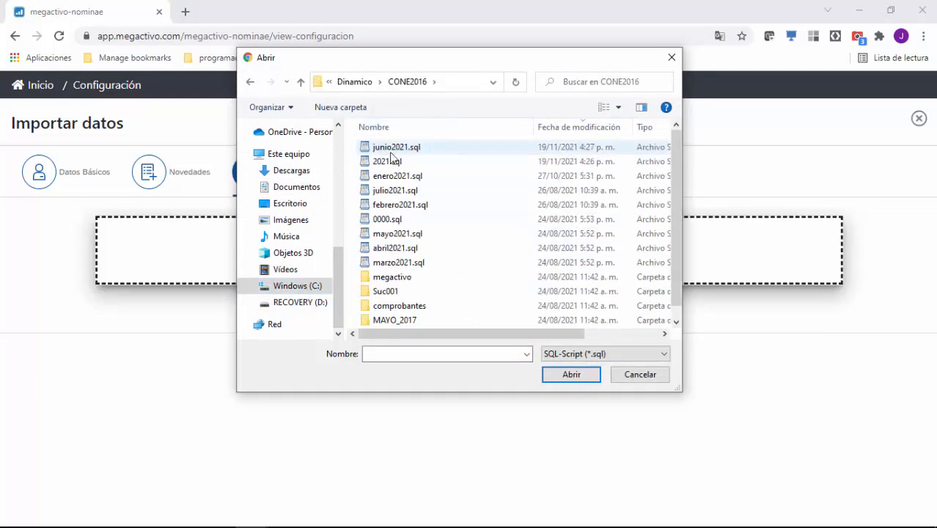
{"action": "left_click", "coordinate": [394, 151]}
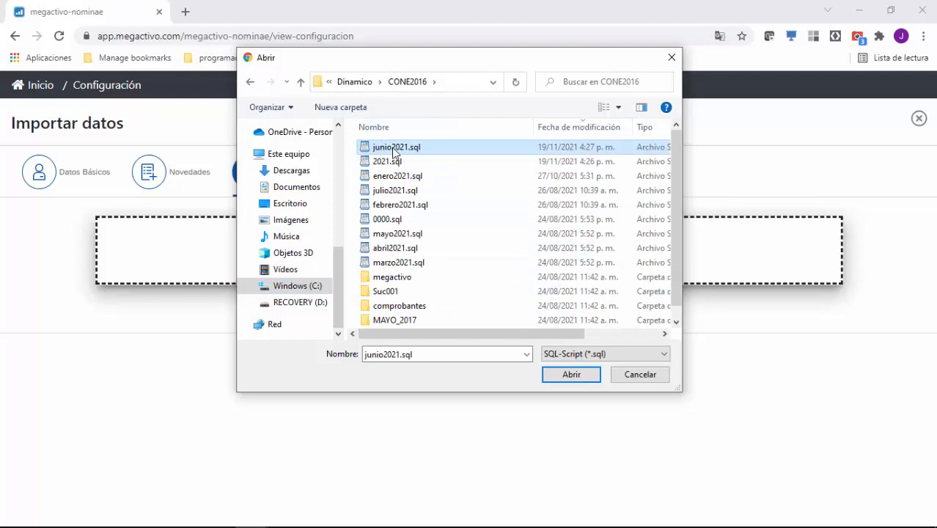
{"action": "left_click", "coordinate": [569, 378]}
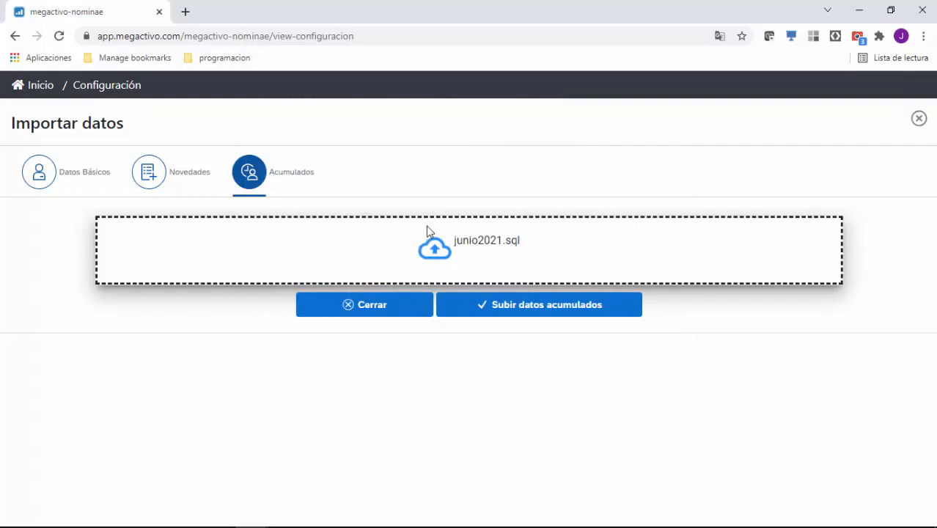
Upload the accumulated data from junio2021.sql, then close the import form and return to the Inicio dashboard.
{"action": "left_click", "coordinate": [532, 311]}
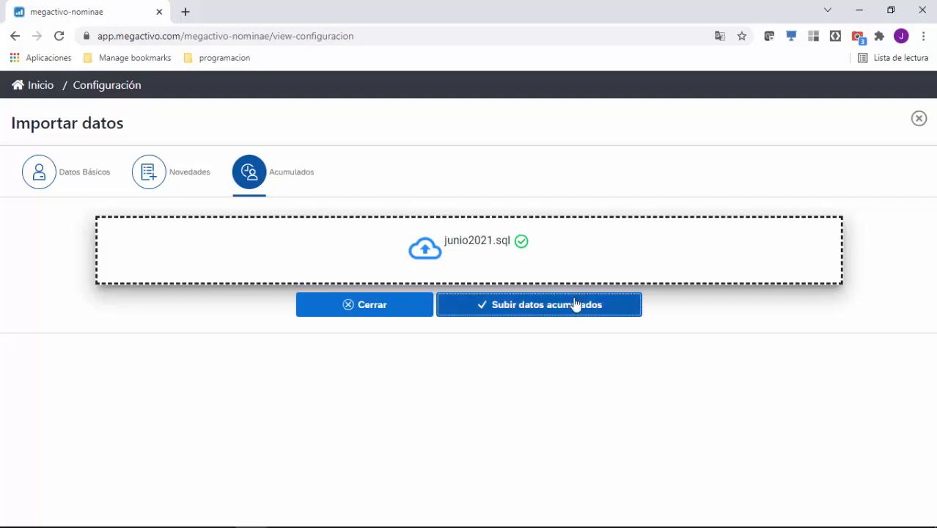
{"action": "left_click", "coordinate": [367, 306]}
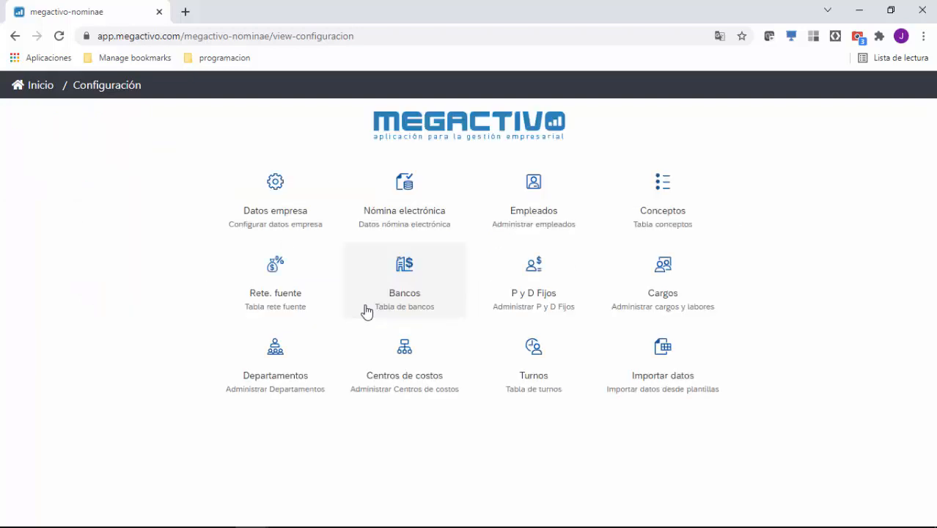
{"action": "left_click", "coordinate": [33, 86]}
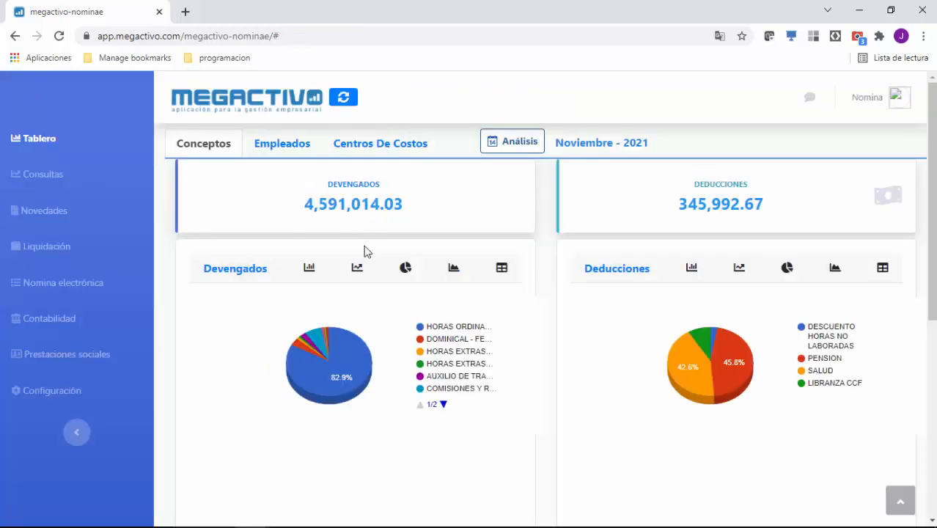